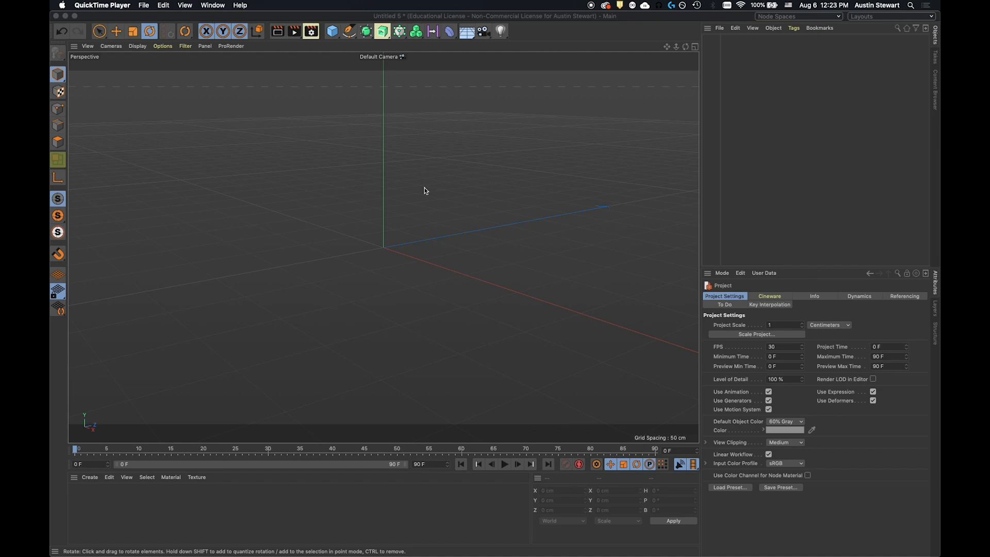
Step: Switch to Safari to examine the Planet Express building reference image, and return to Cinema 4D
key(super+Tab)
key(super+Tab)
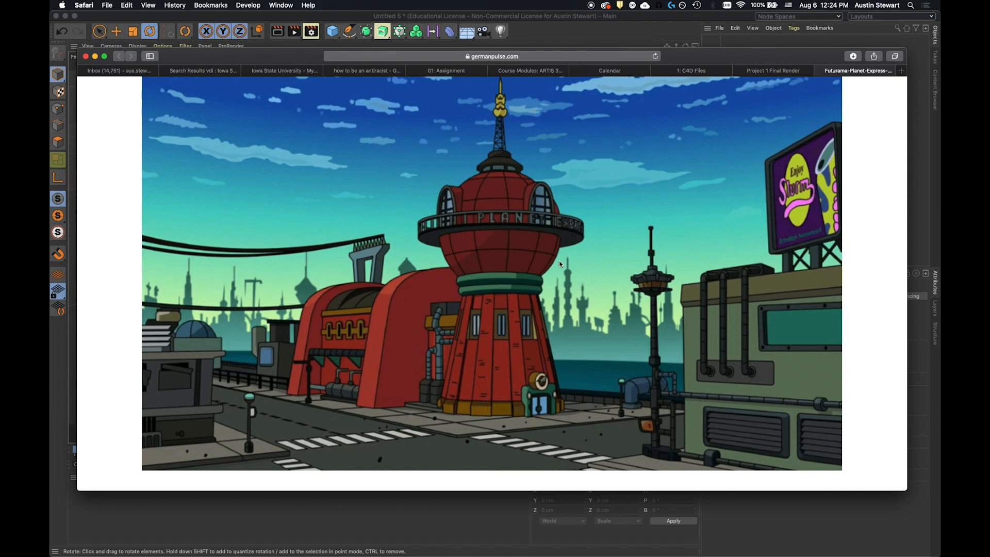
key(super+Tab)
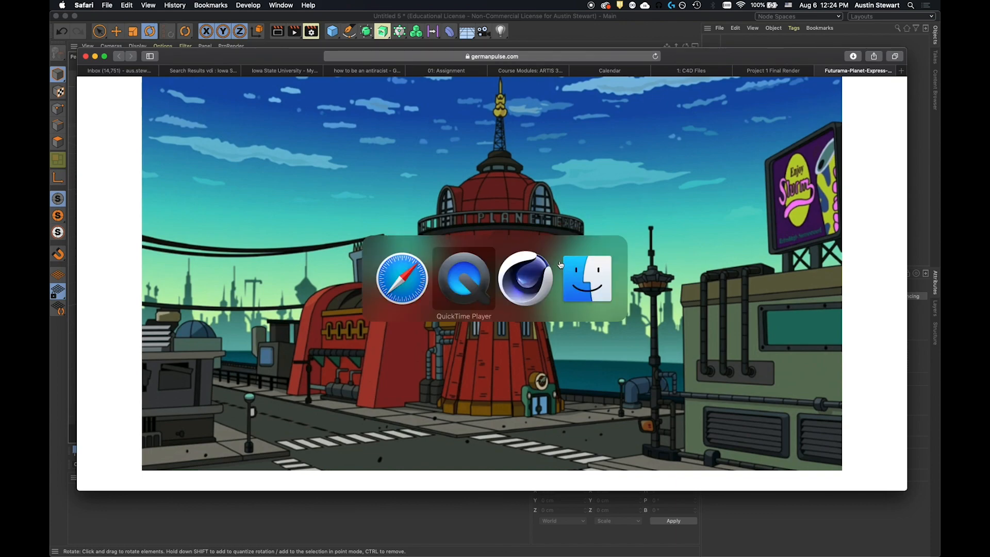
key(super+Tab)
key(super+Tab)
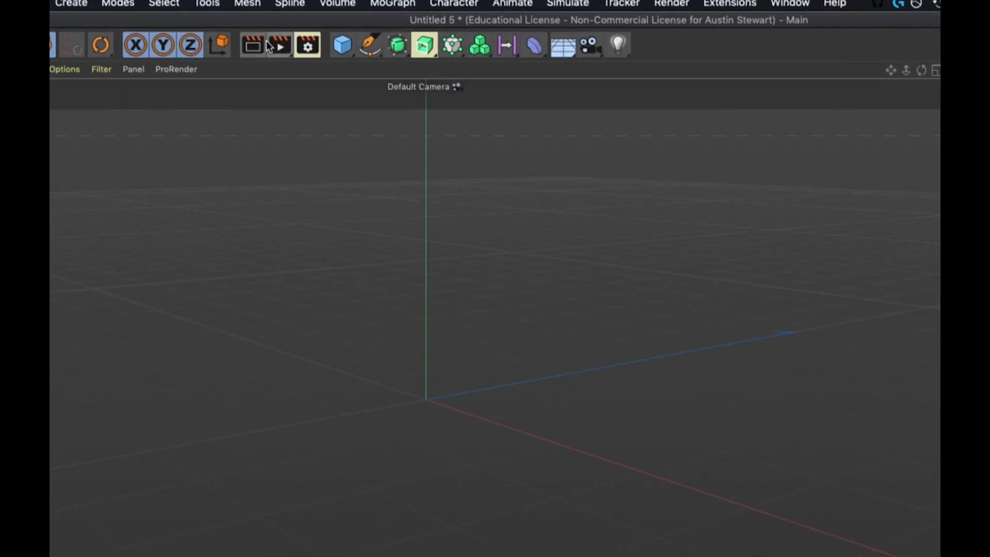
Step: Add a cone primitive to the scene and display its Object and Caps properties together
click(358, 60)
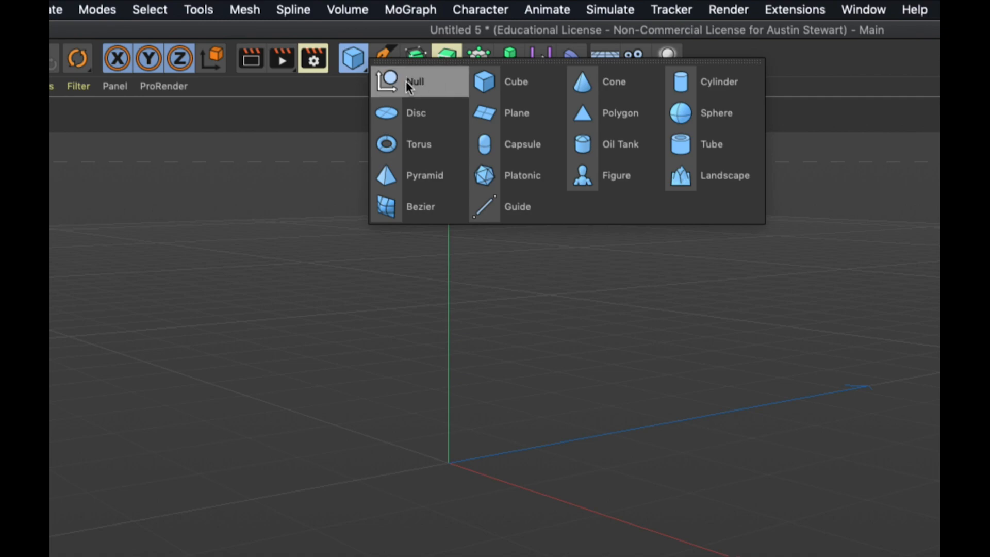
click(595, 82)
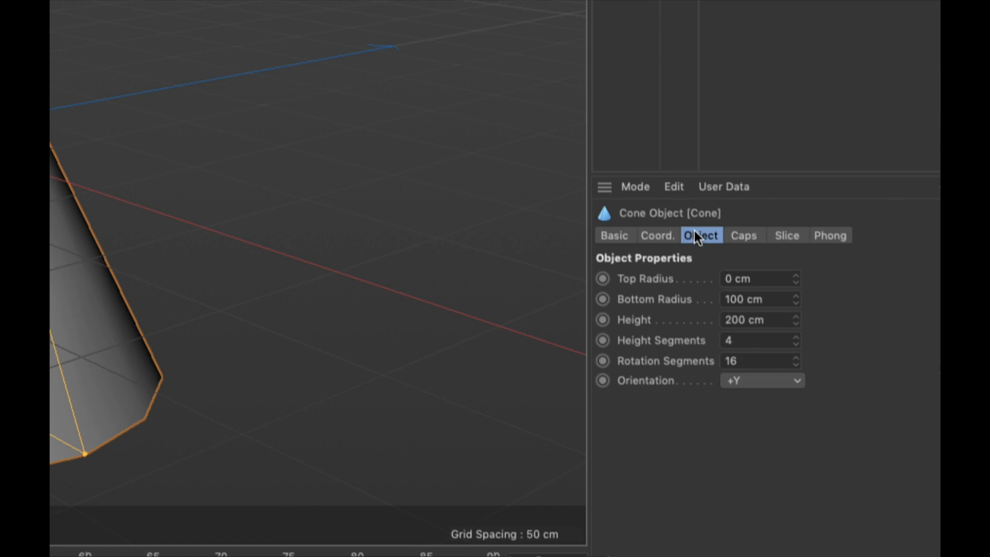
click(746, 235)
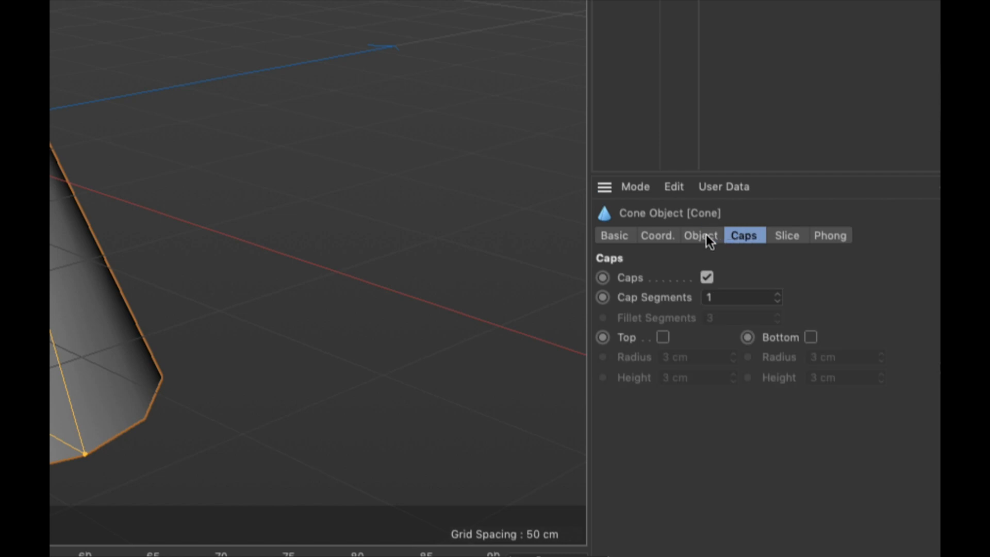
shift+click(708, 236)
click(732, 237)
click(709, 236)
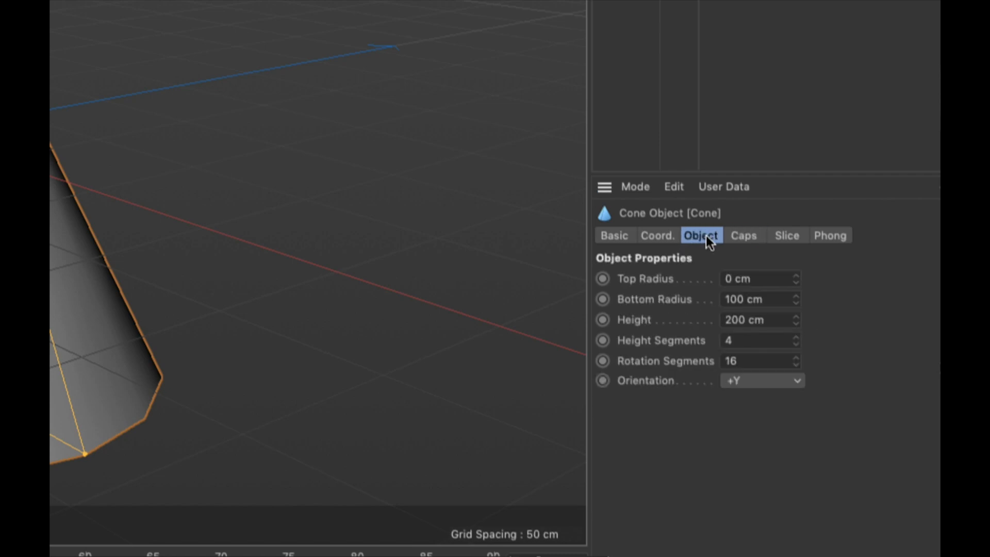
shift+click(744, 236)
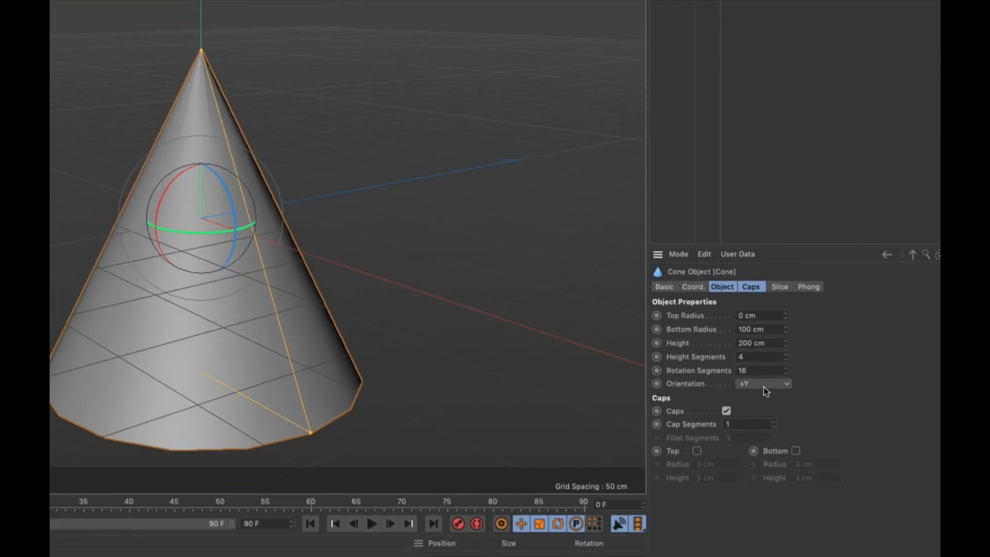
Step: Try the cone's orientation along +X, -X, -Y and +Z, and return it to +Y
click(766, 385)
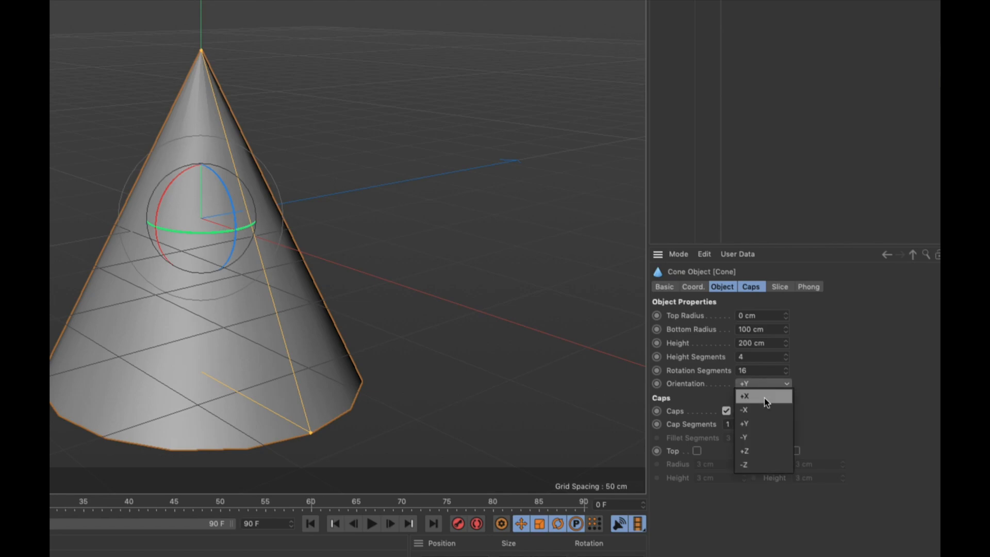
click(764, 398)
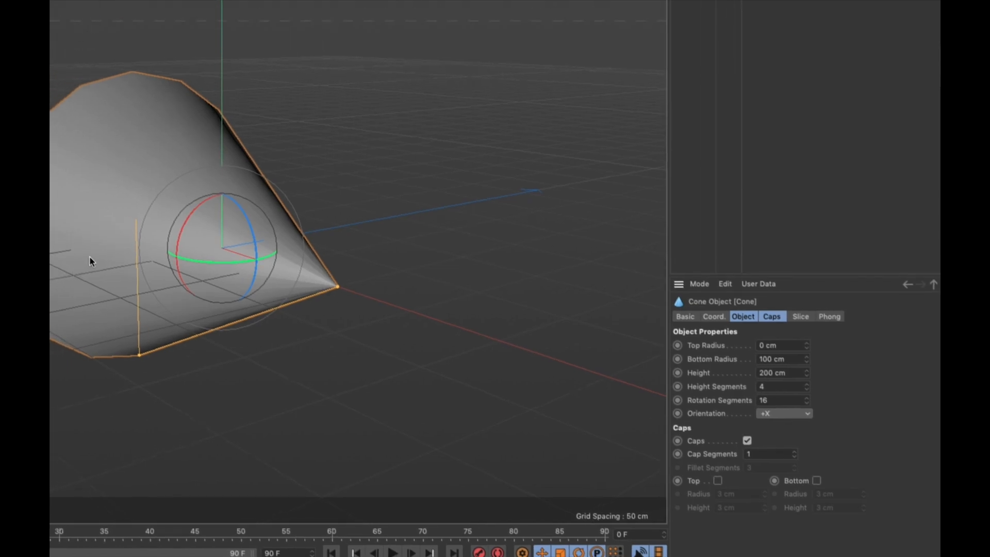
click(797, 413)
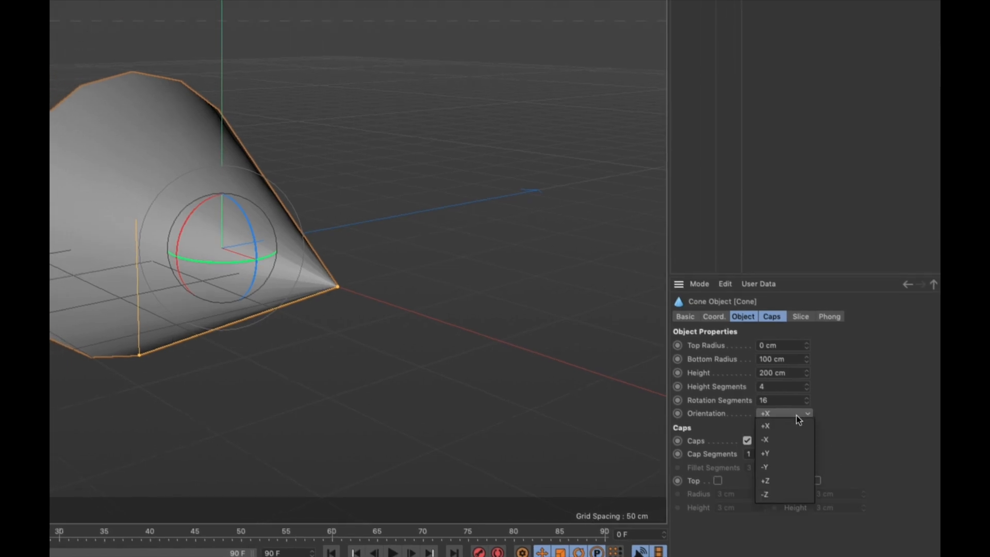
click(785, 437)
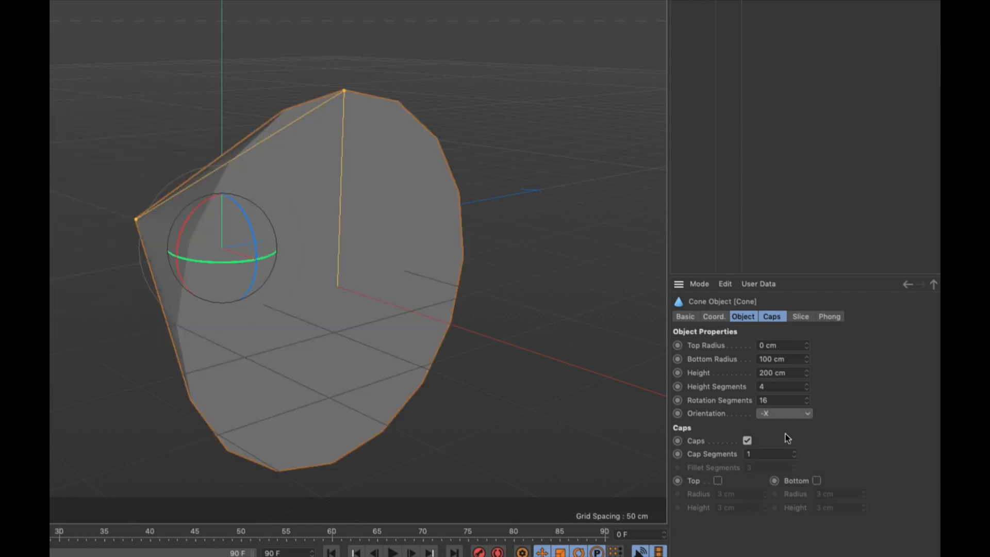
click(785, 411)
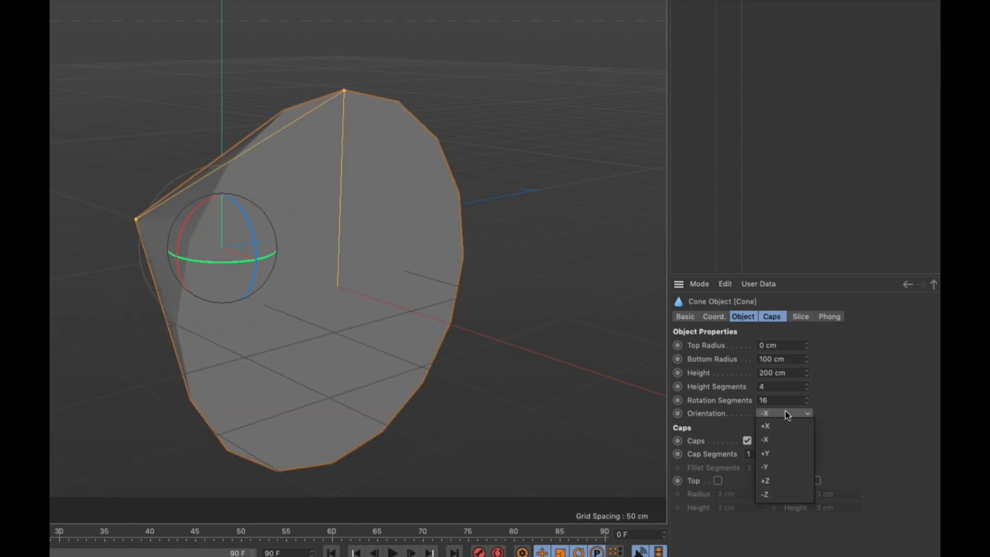
click(784, 462)
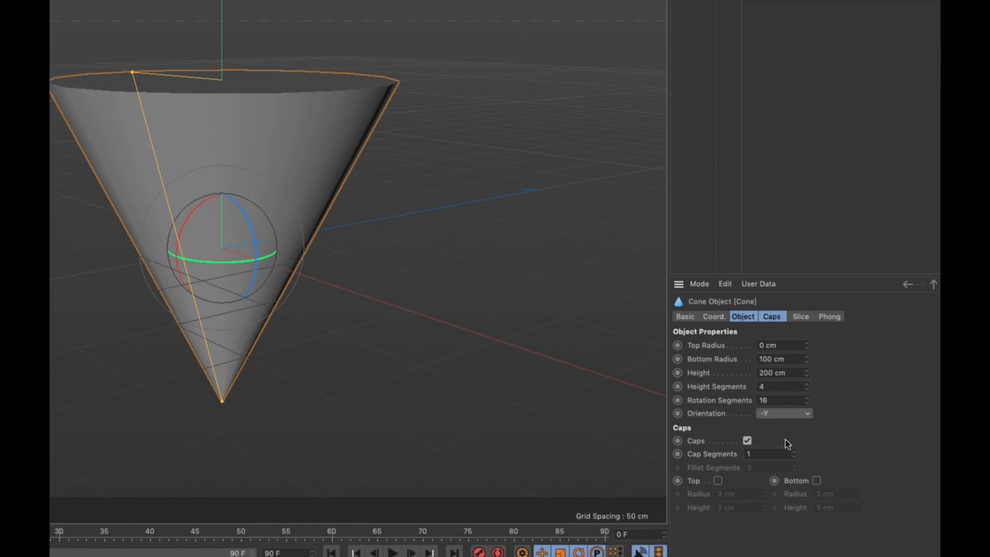
click(783, 414)
click(781, 477)
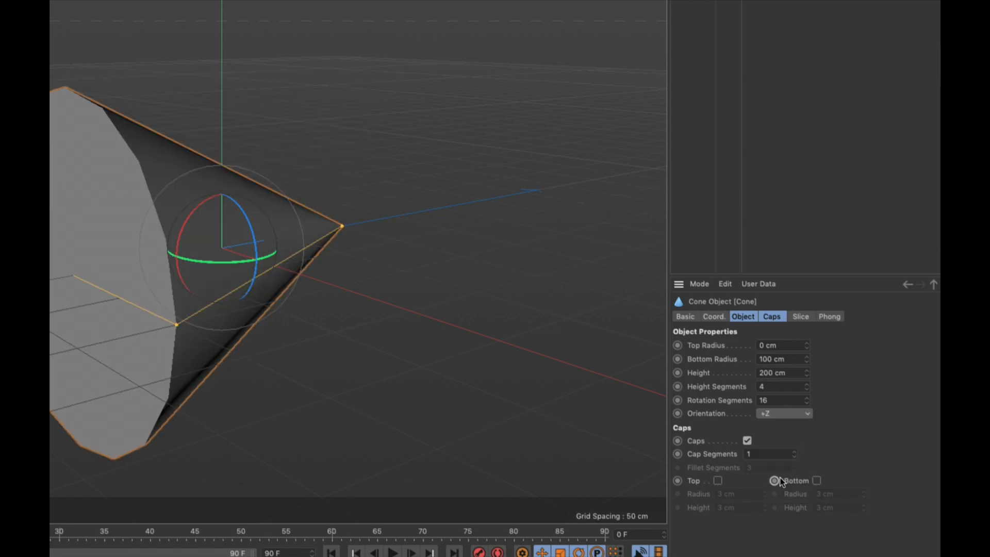
click(780, 416)
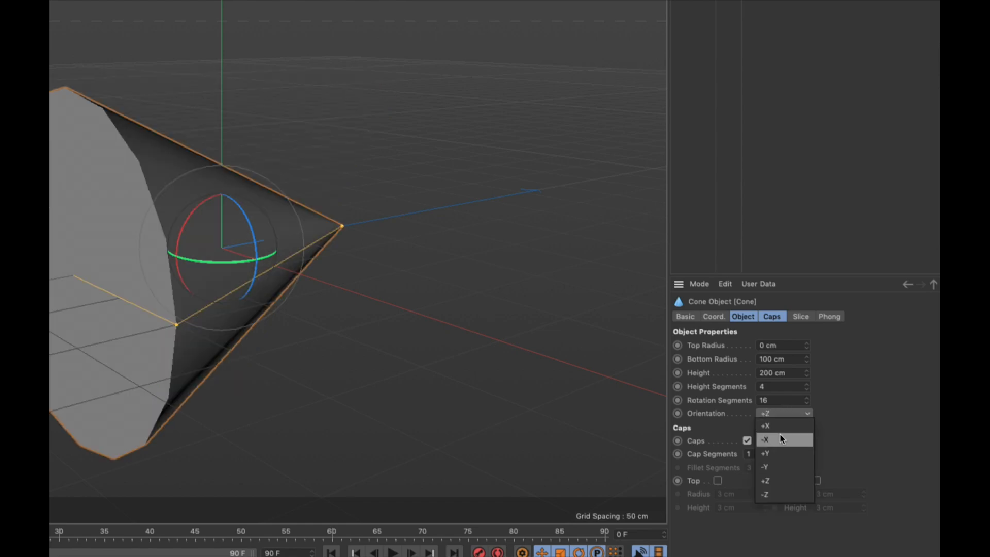
click(779, 453)
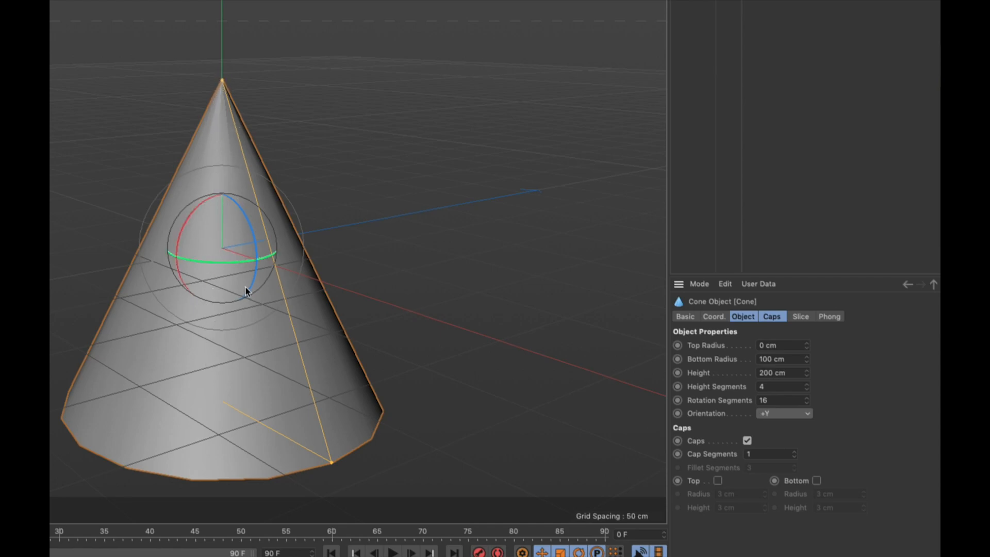
Step: Set the cone's height to 100 cm and its bottom radius to 50 cm
double_click(770, 359)
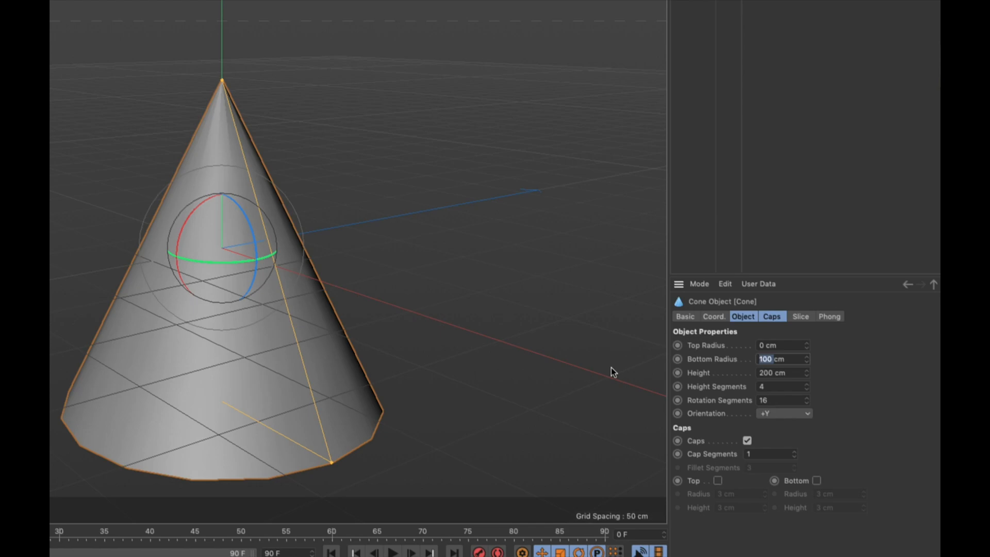
click(772, 373)
key(BackSpace)
text(100)
key(Return)
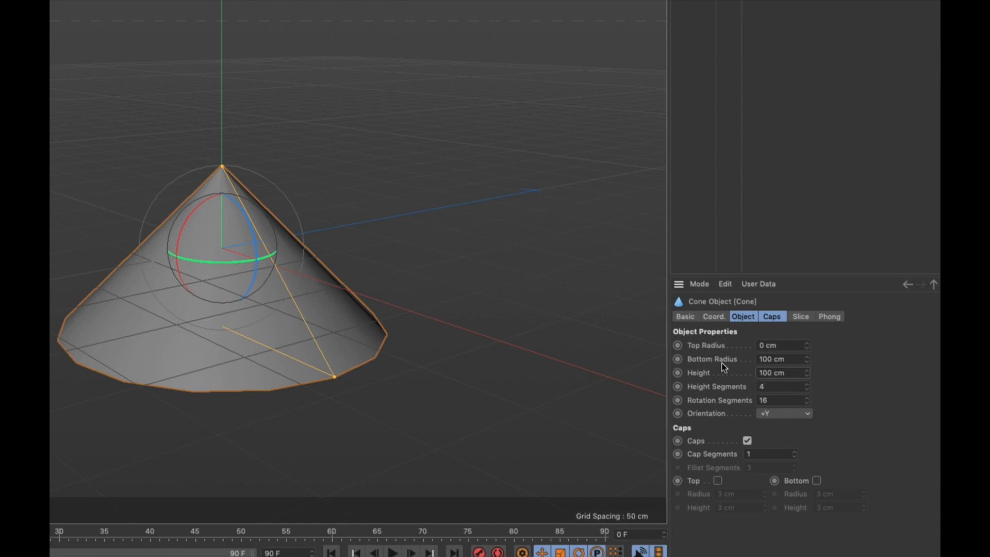
double_click(770, 359)
text(50)
key(Return)
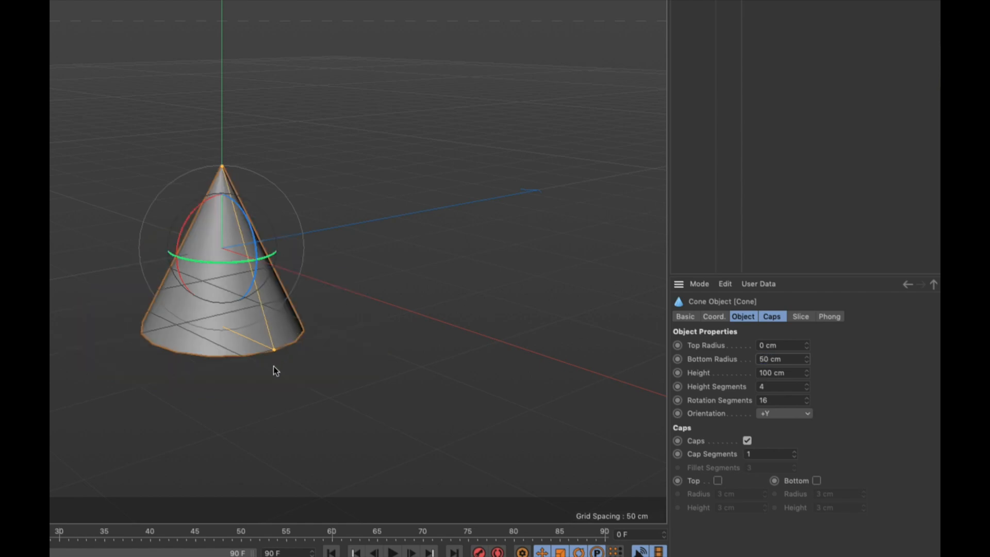
Step: Check the tower's shape in the Safari reference image, and set the cone's top radius to 30 cm in Cinema 4D
key(super+Tab)
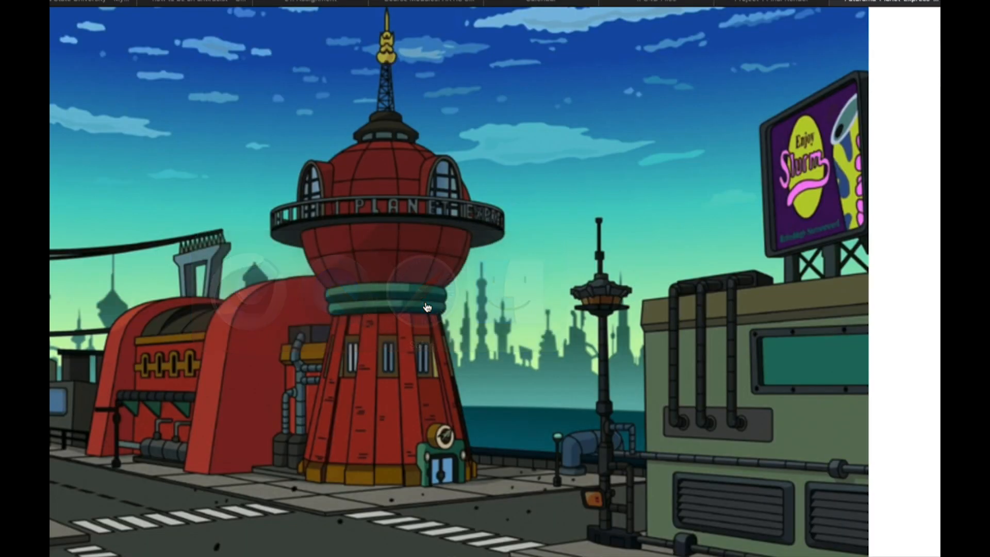
click(422, 308)
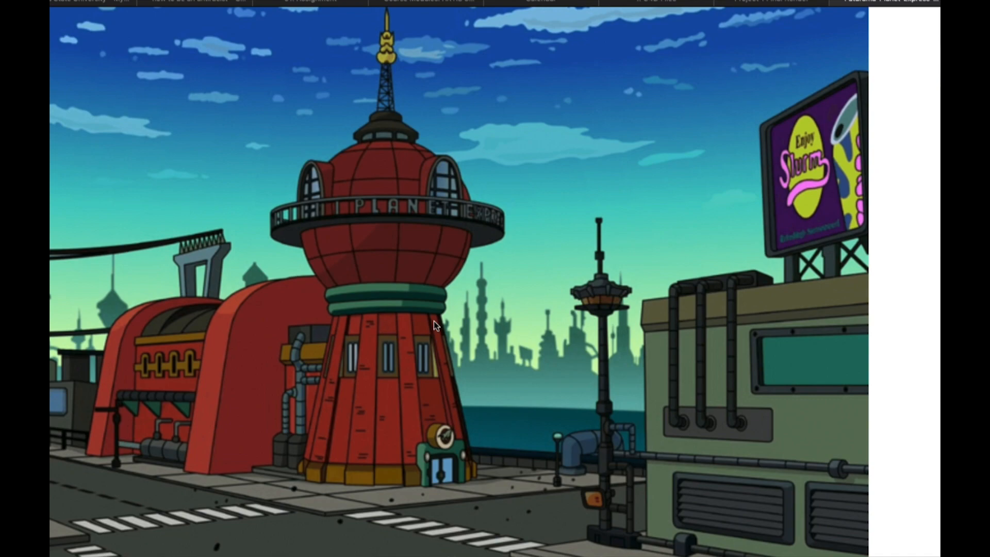
key(super+Tab)
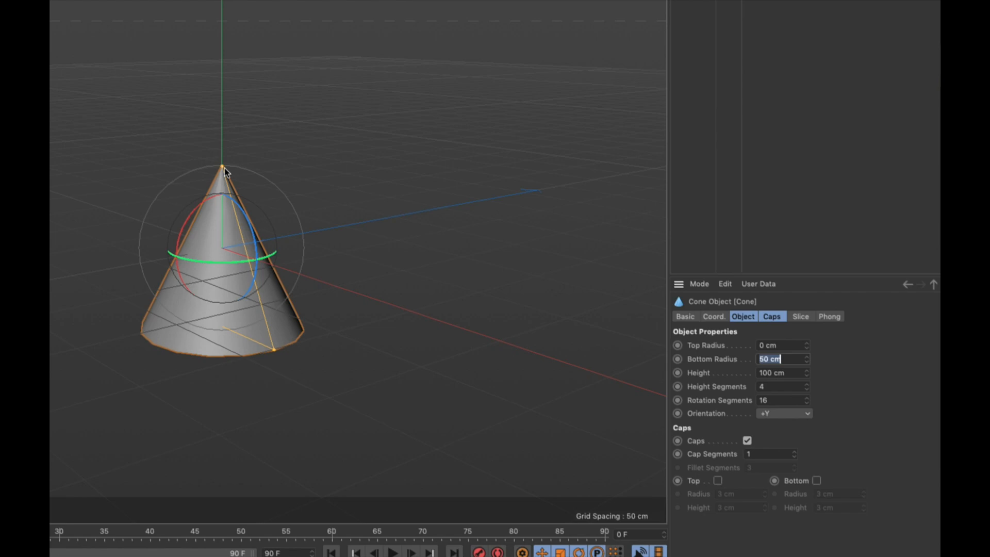
drag(781, 346, 701, 348)
text(30)
key(Tab)
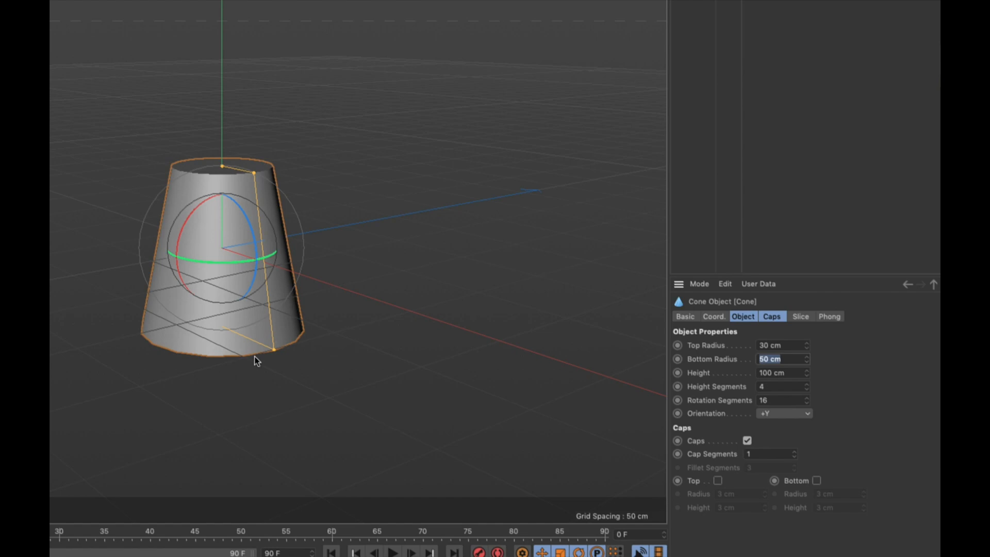
Step: Compare the truncated cone in Cinema 4D with the tower base in the Safari reference image
key(super+Tab)
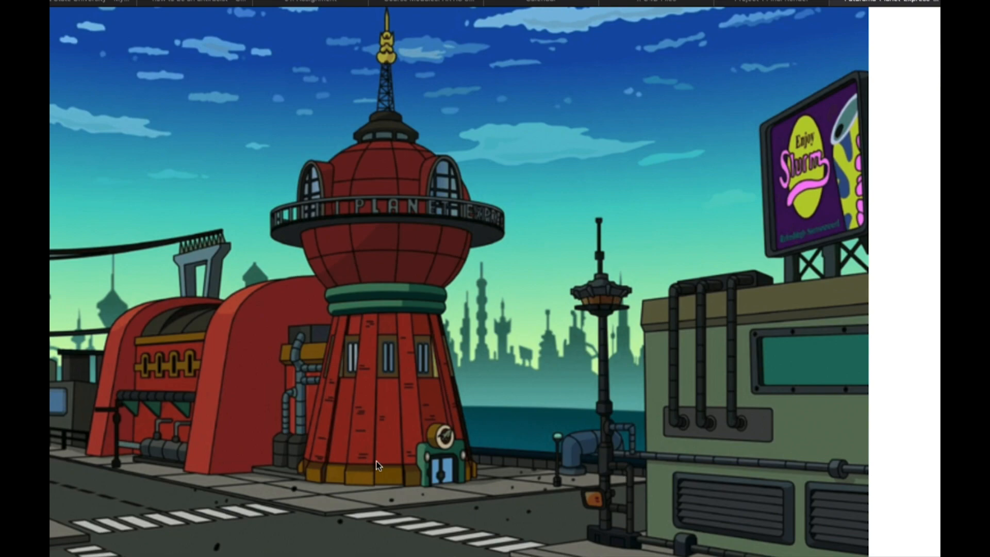
key(super+Tab)
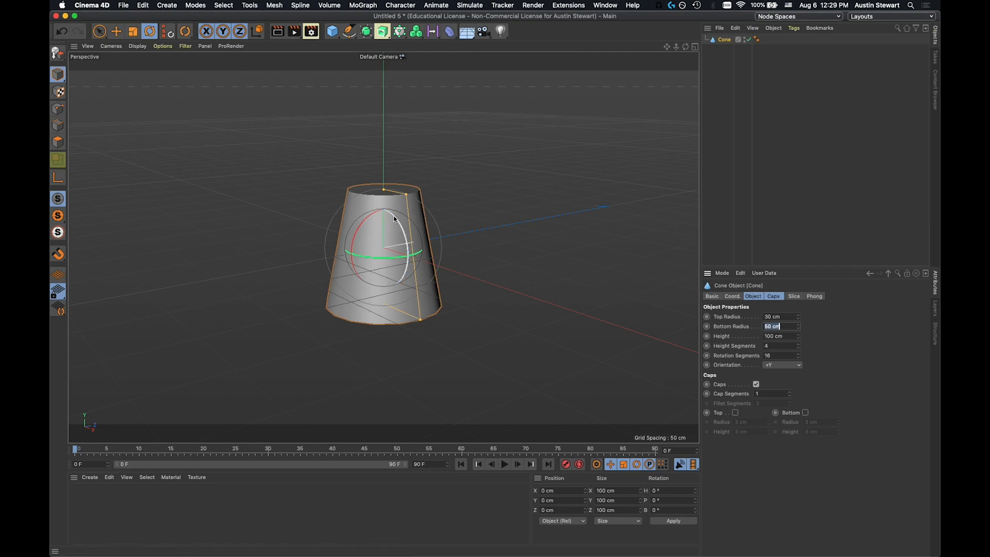
scroll(403, 224, up, 1)
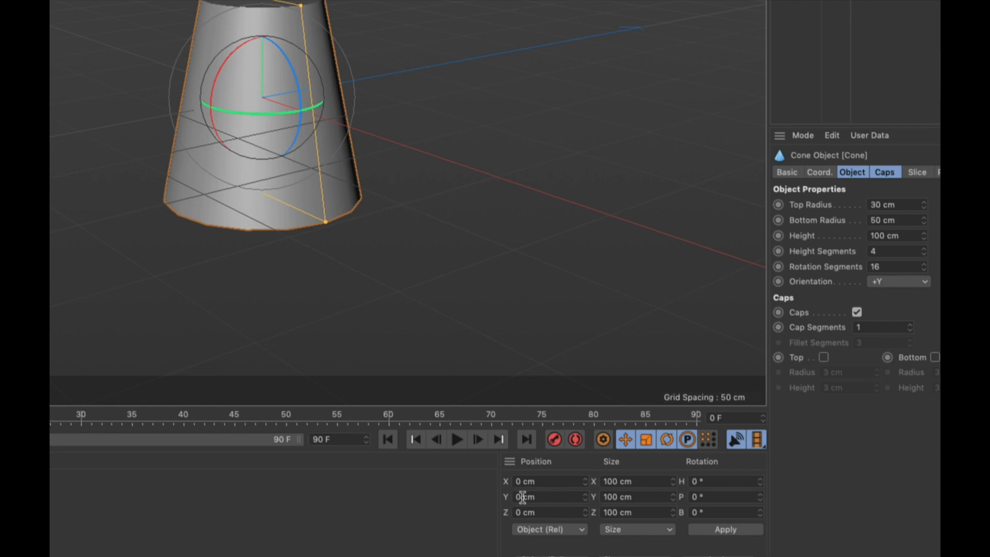
Step: Try a Y position of 50 cm in the cone's object coordinates, and reset it to 0 cm
click(818, 172)
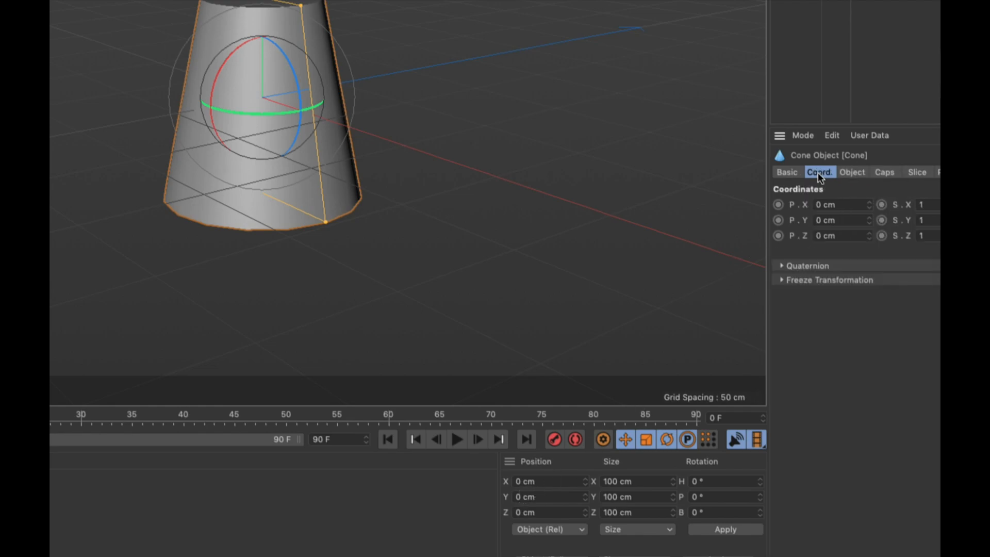
click(839, 220)
text(50)
key(Tab)
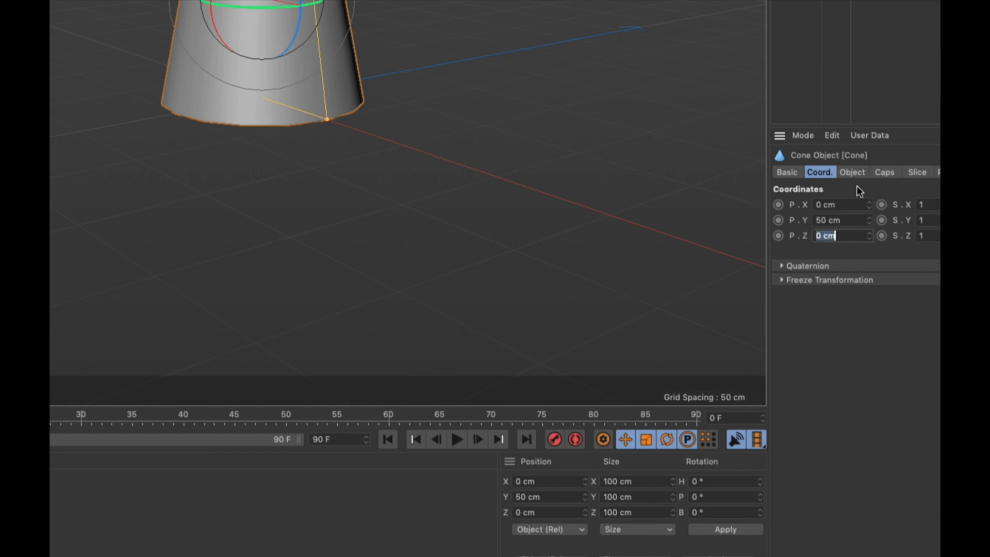
double_click(845, 220)
text(0)
key(Return)
Step: Raise the cone by applying a Y position of 50 cm
click(531, 496)
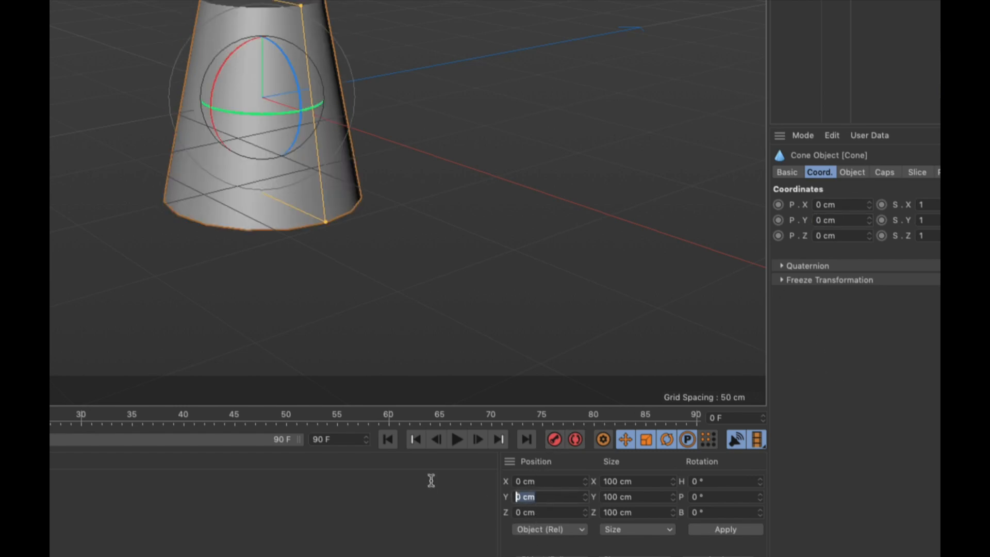
text(50)
click(565, 512)
click(726, 530)
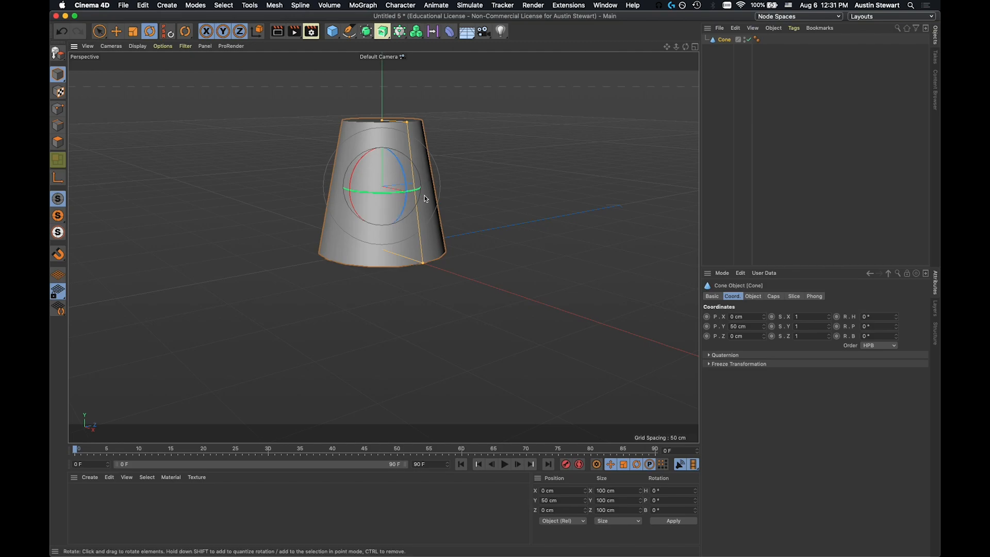
Step: Examine the upper part of the tower in the Safari reference image, and return to Cinema 4D
key(super+Tab)
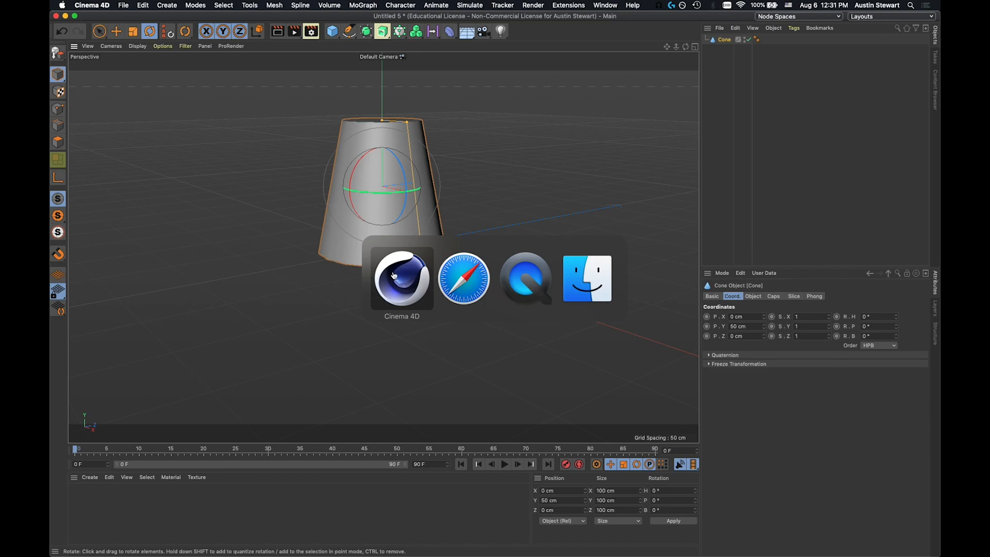
click(462, 291)
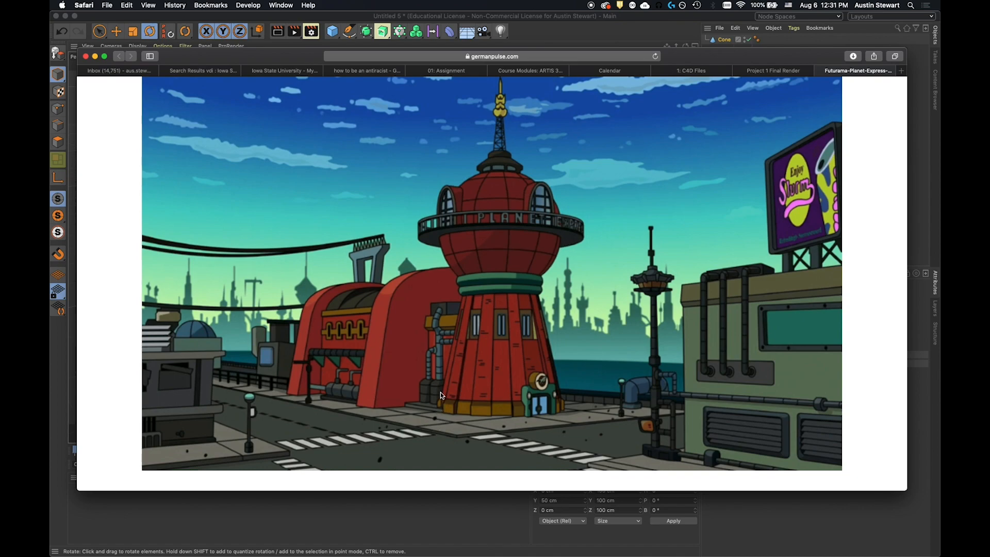
key(super+Tab)
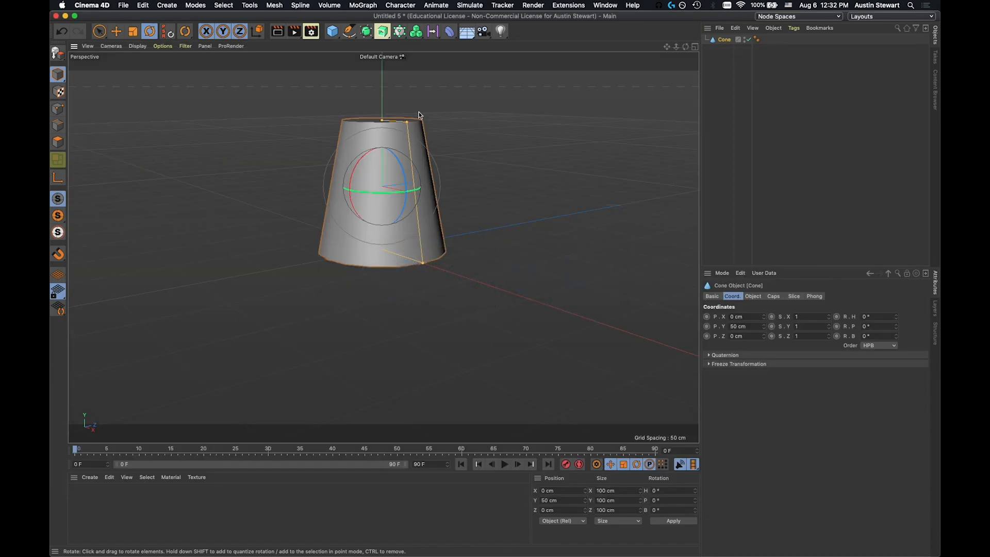
Step: Add a sphere primitive to the scene and set its radius to 75 cm
click(335, 35)
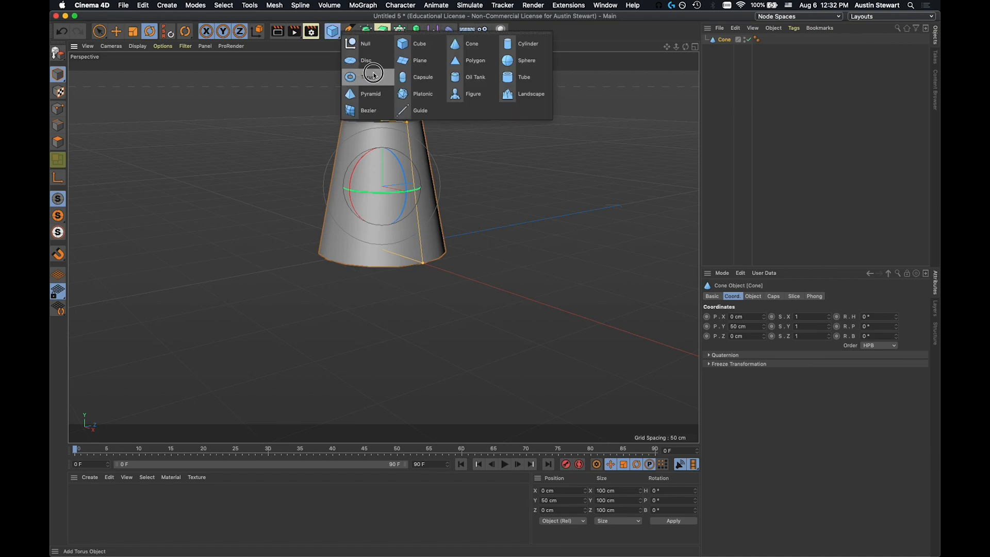
click(526, 61)
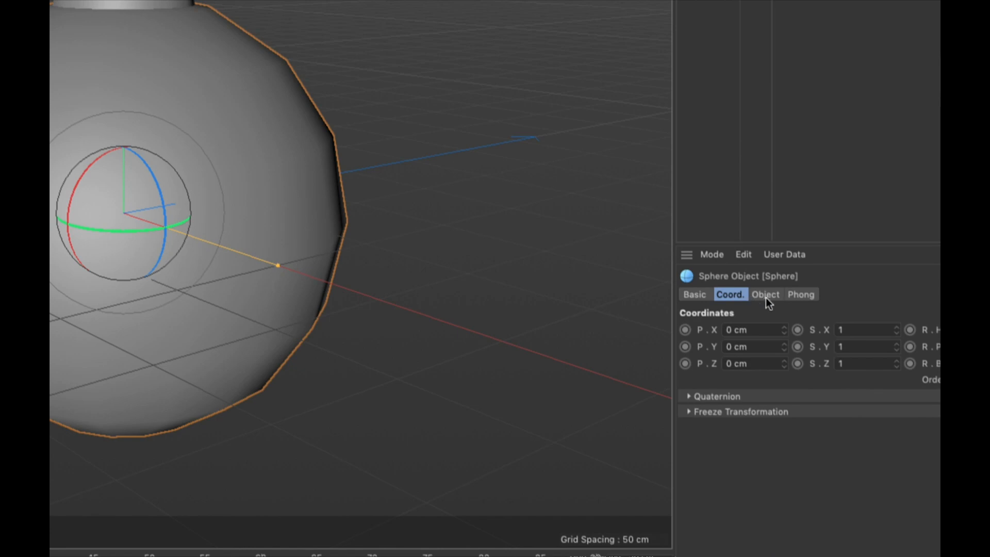
click(769, 294)
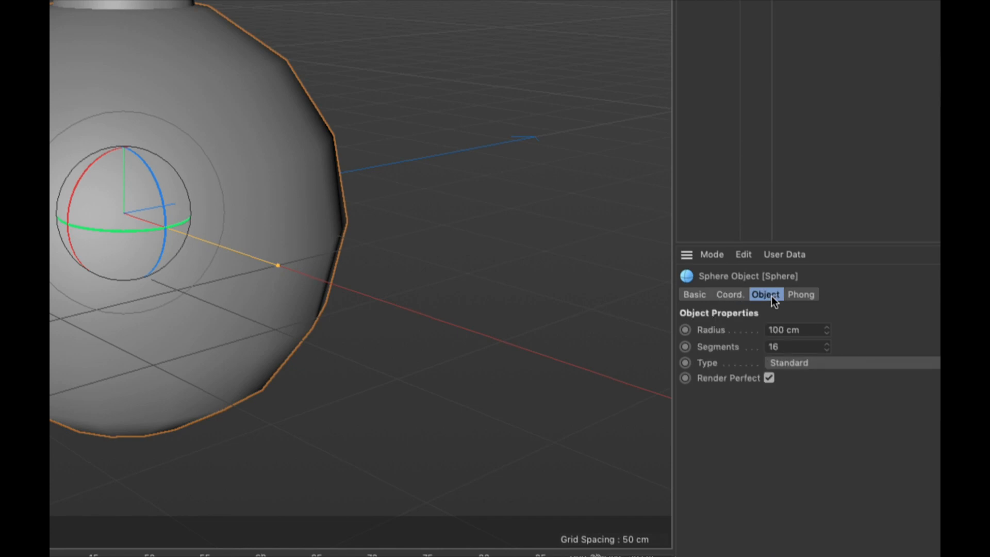
click(803, 330)
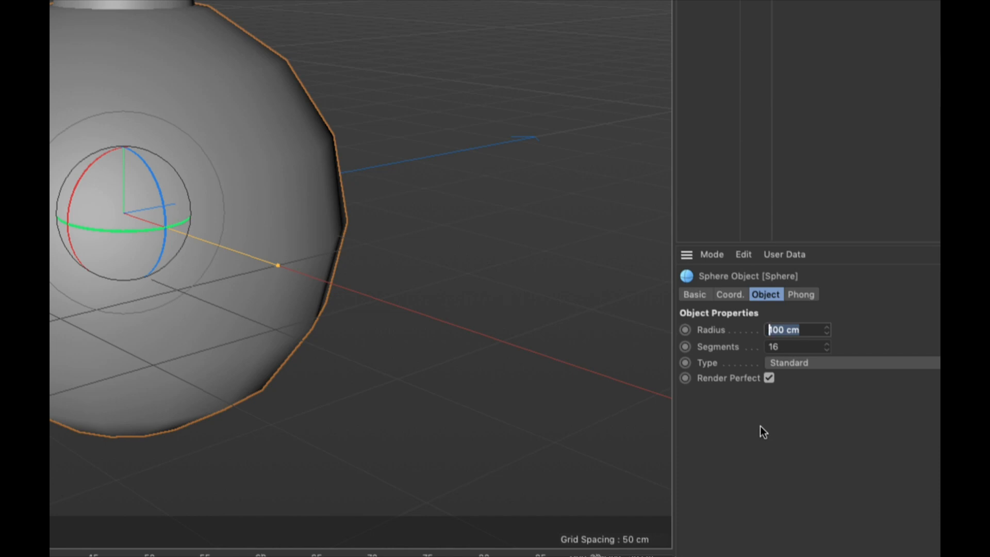
text(75)
key(Return)
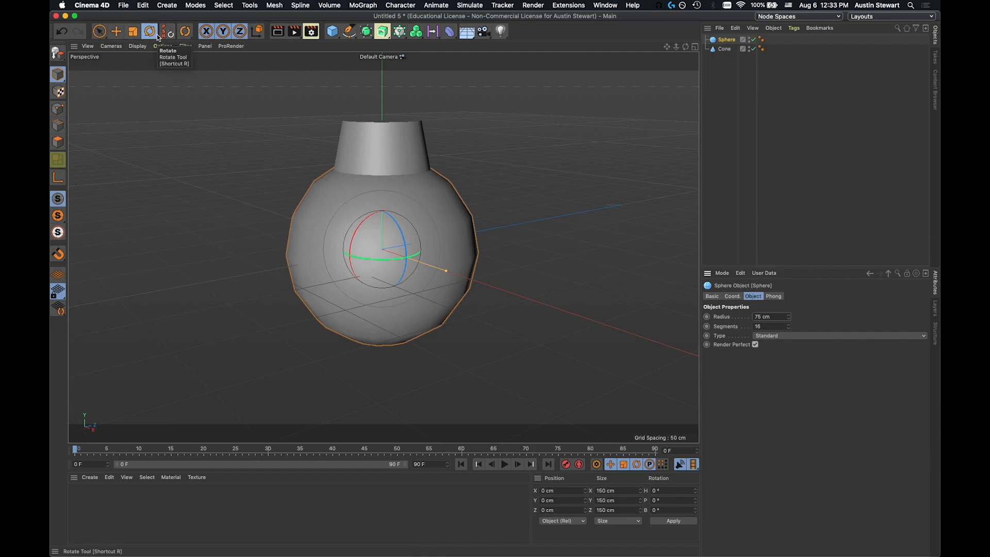
Step: Switch between the Move, Scale and Rotate tools on the sphere, finishing with the Move tool active
click(116, 32)
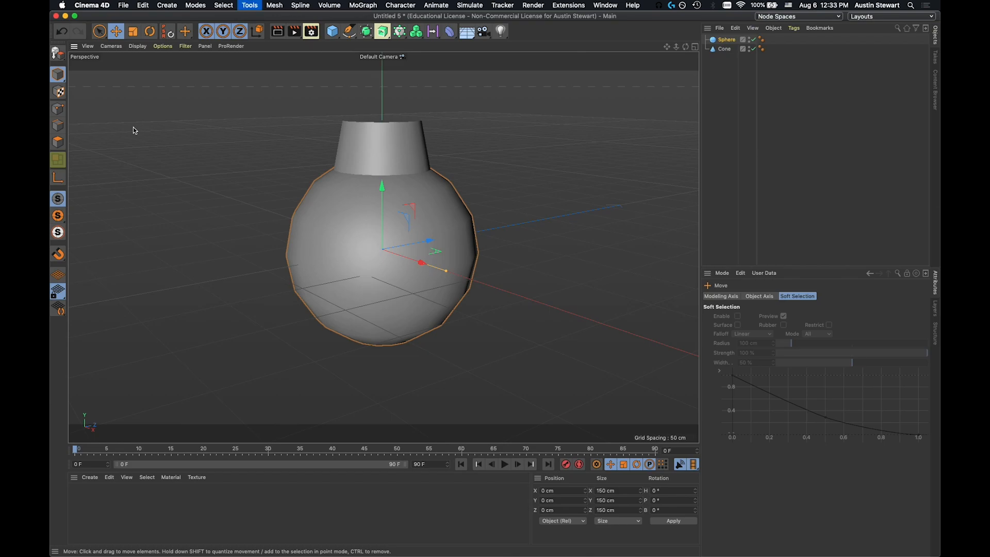
key(t)
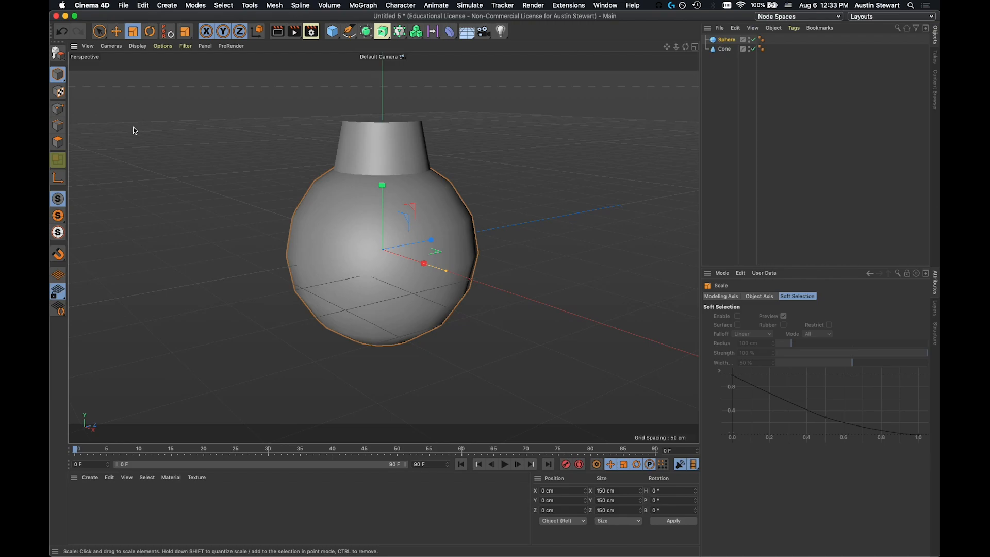
key(e)
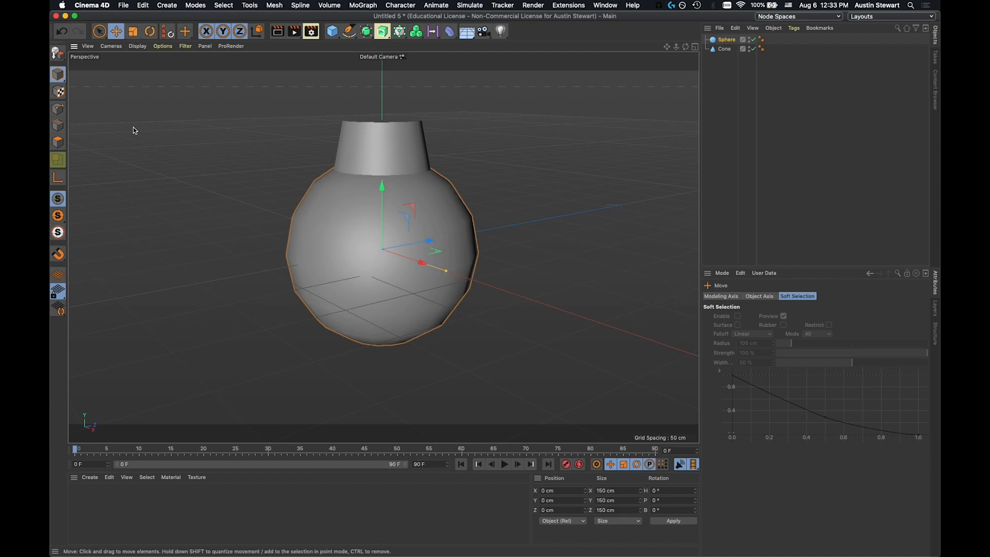
key(r)
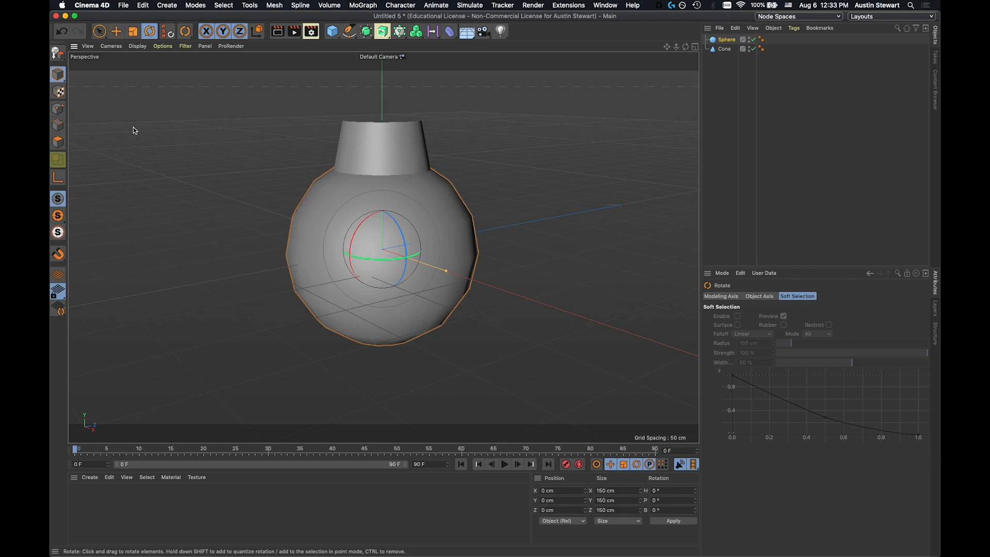
key(t)
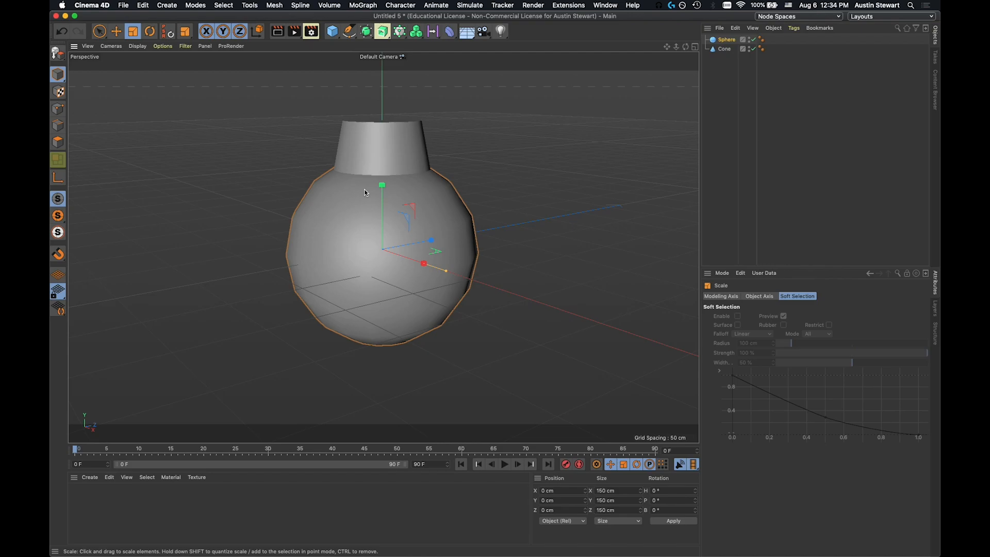
key(e)
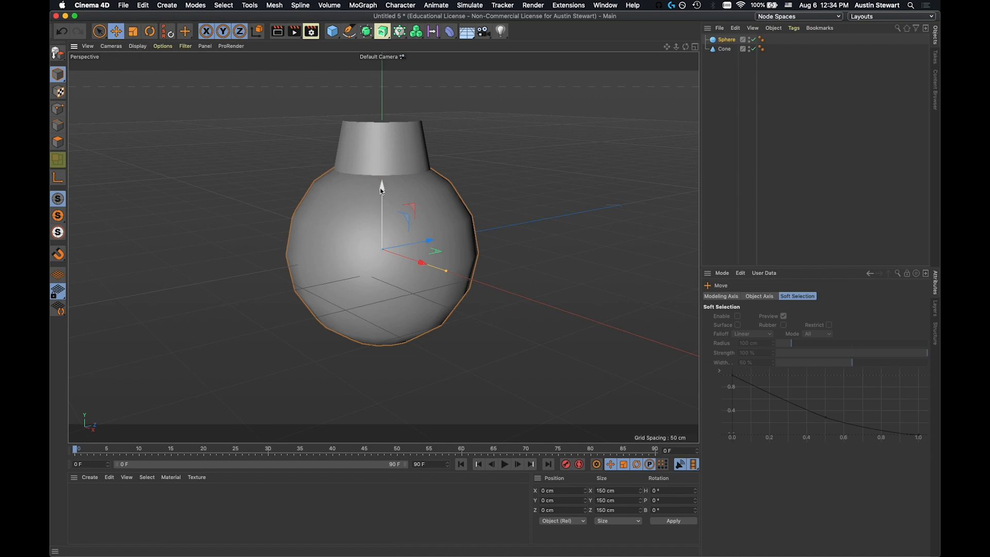
Step: Raise the sphere along Y onto the top of the cone and fine-tune its height to about 168 cm
drag(381, 189, 375, 4)
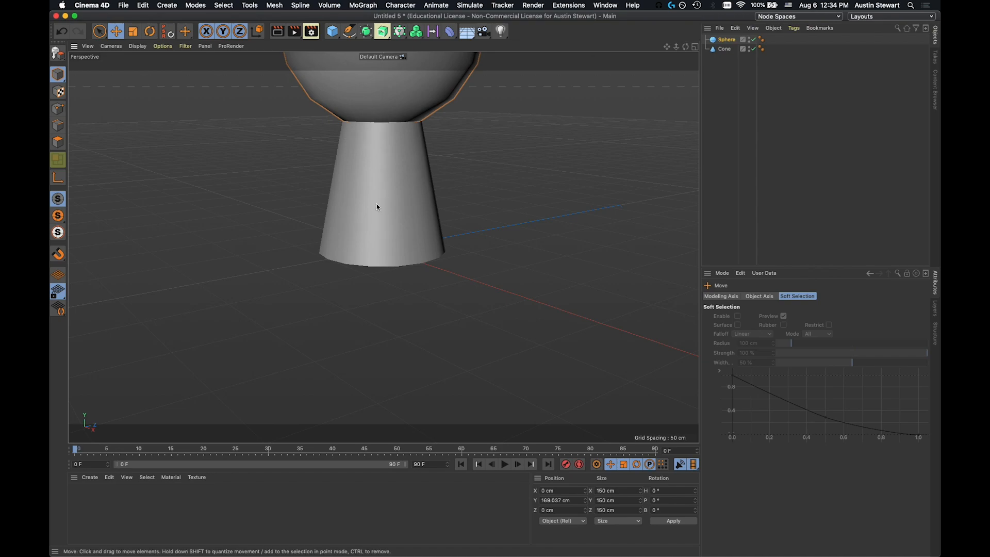
scroll(376, 130, down, 4)
scroll(377, 129, up, 4)
scroll(383, 102, up, 2)
scroll(383, 106, up, 4)
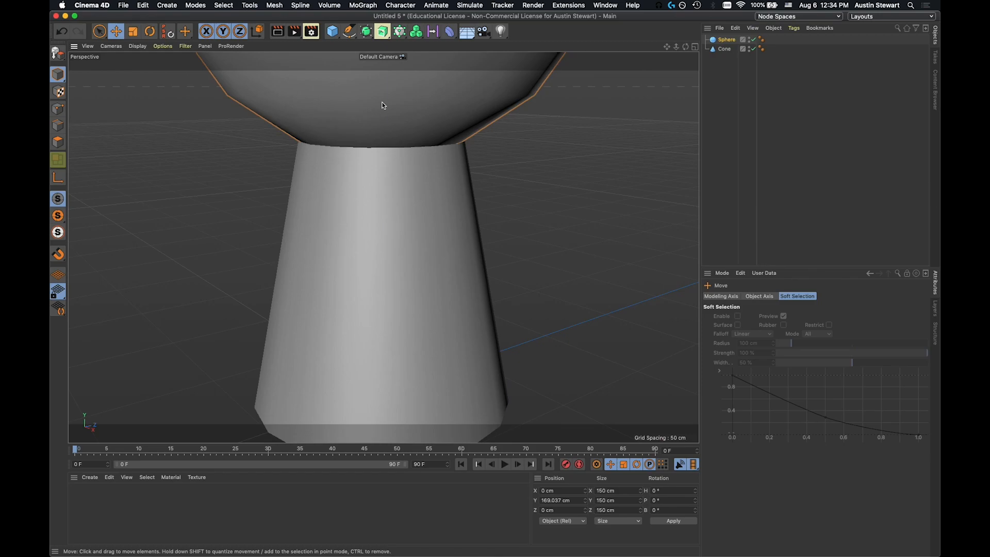
alt+middle_drag(383, 105, 375, 320)
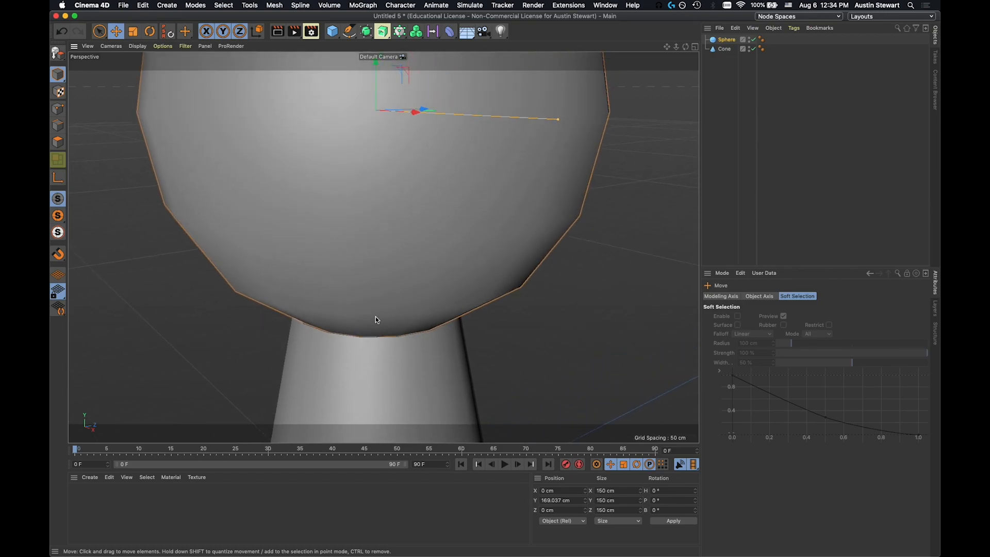
alt+right_drag(395, 92, 377, 142)
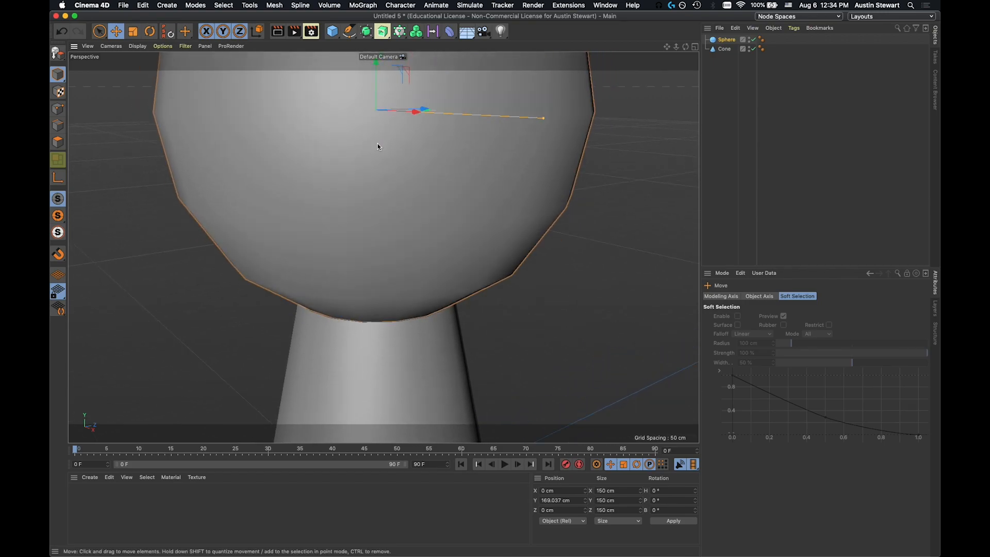
alt+drag(377, 194, 375, 151)
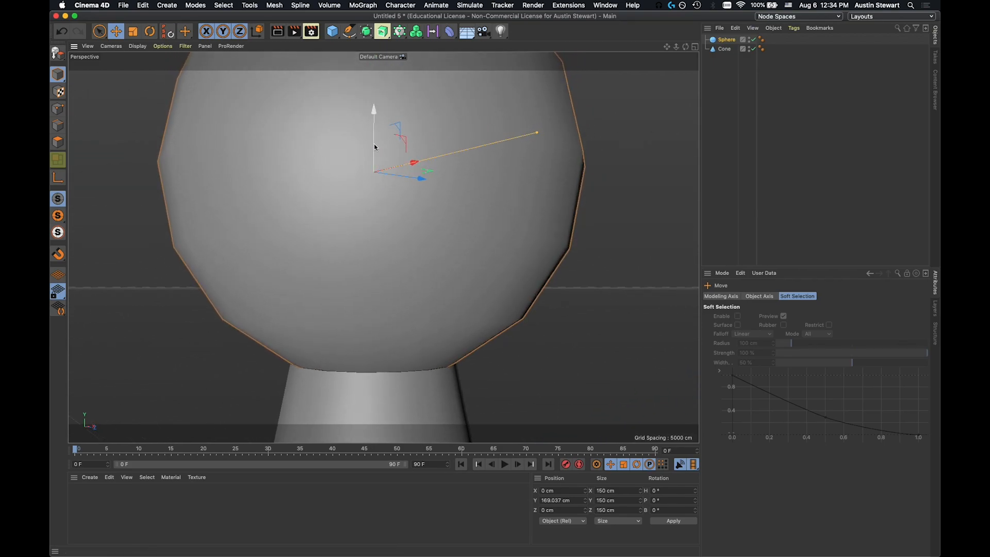
mouse_move(373, 110)
mouse_down()
mouse_move(373, 102)
mouse_move(373, 112)
mouse_up()
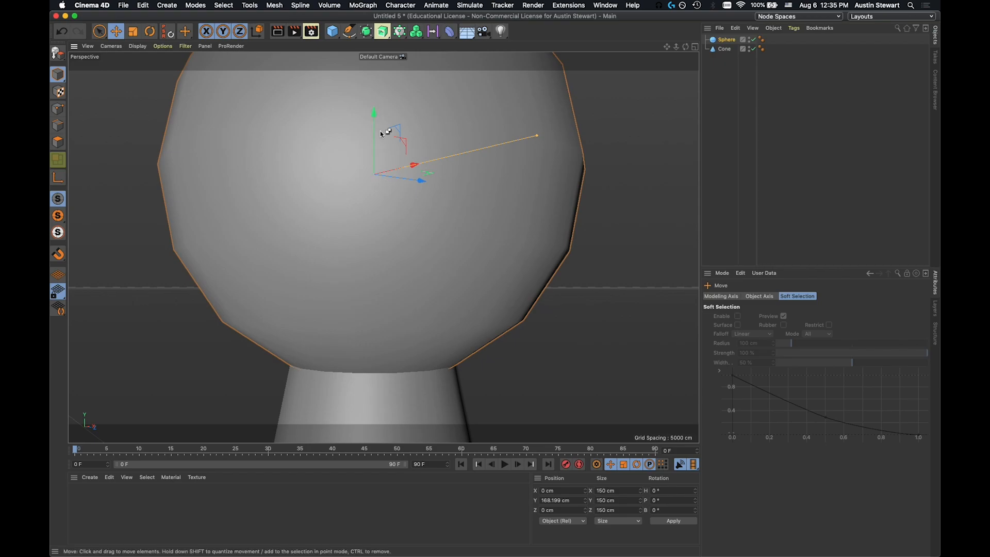
scroll(388, 188, down, 10)
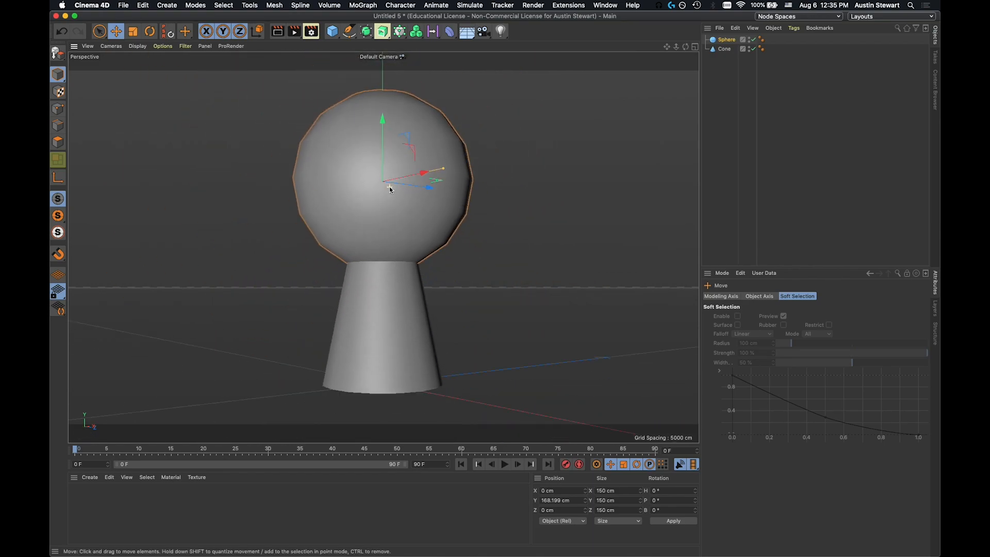
scroll(389, 187, up, 4)
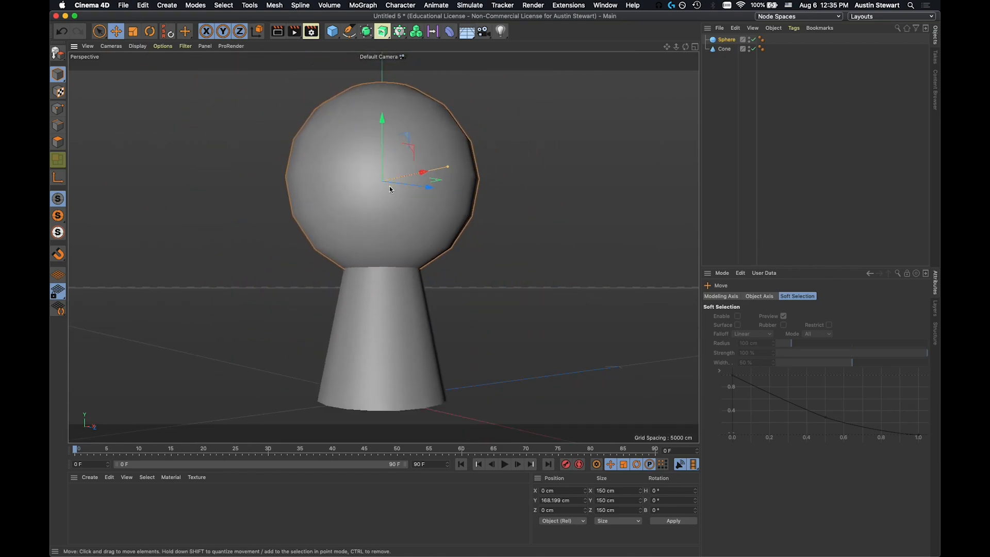
Step: Try a radius of 50 cm for the sphere above the cone
click(724, 41)
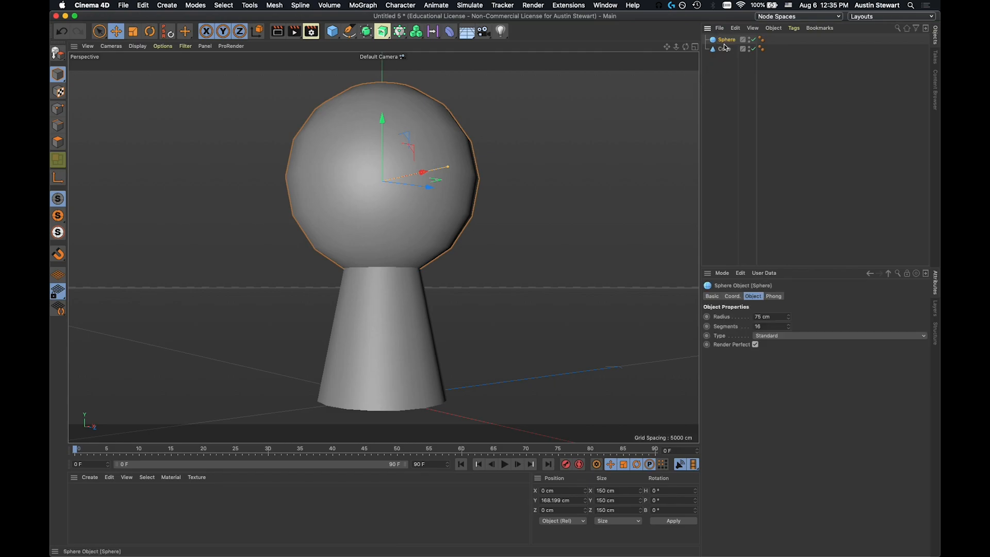
click(770, 316)
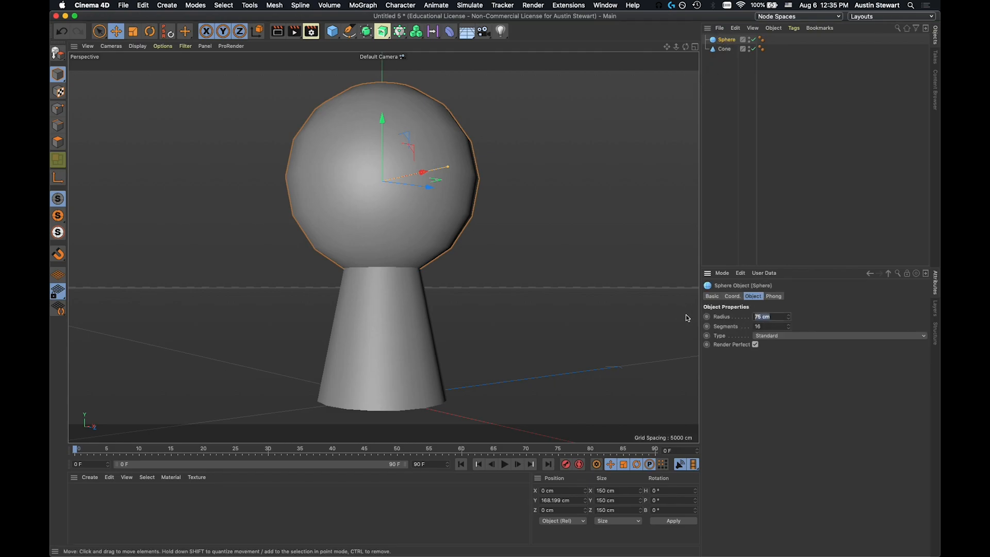
text(50)
key(Tab)
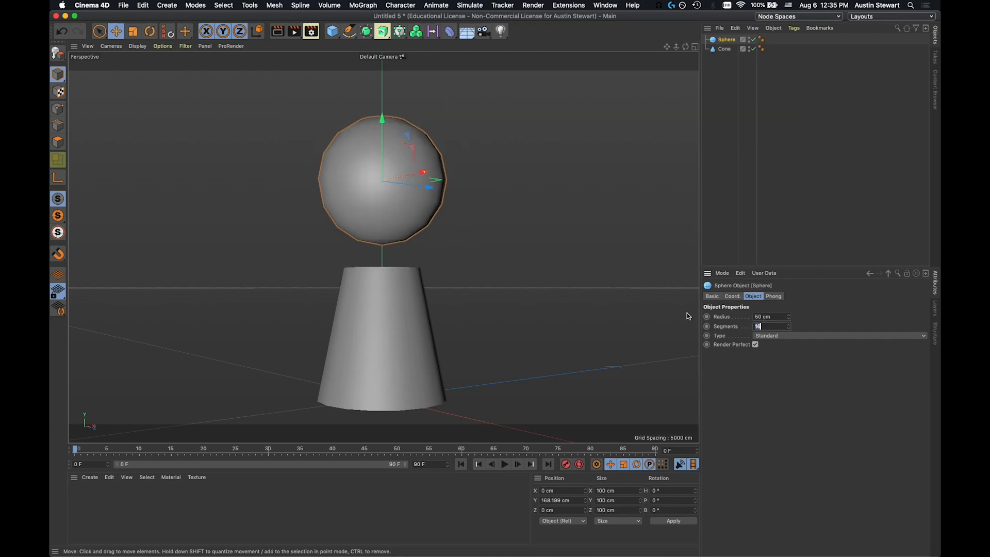
Step: Set the sphere's radius to 60 cm and lower it onto the cone's top, to a Y position of about 150 cm
drag(770, 316, 737, 312)
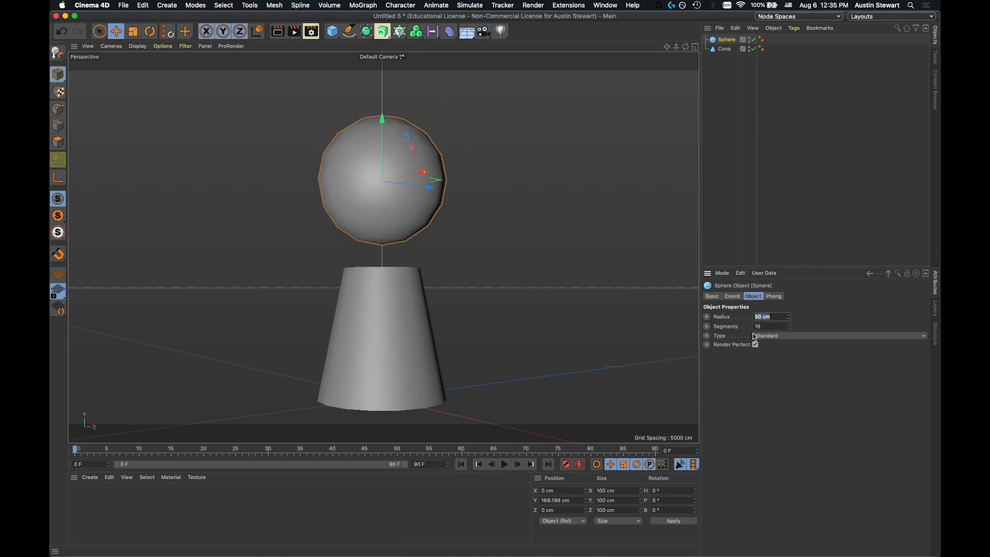
text(60)
key(Tab)
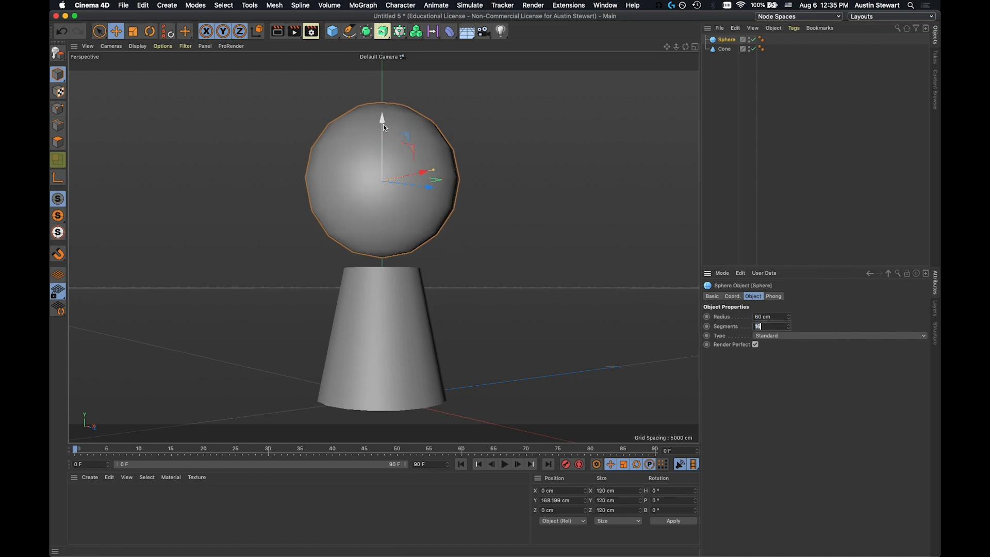
drag(383, 121, 378, 144)
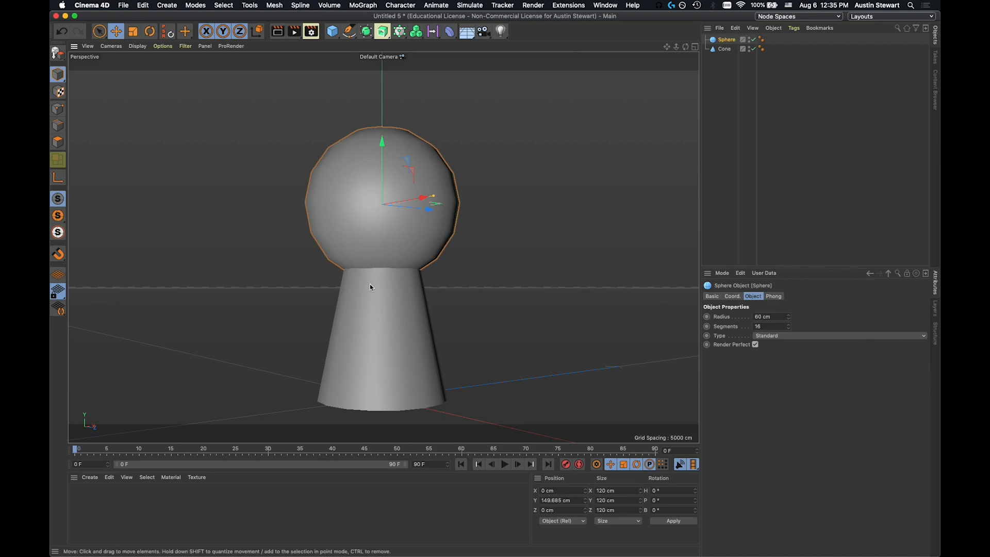
Step: Compare the sphere's size relative to the tower base with the Safari reference image, and return to Cinema 4D
key(super+Tab)
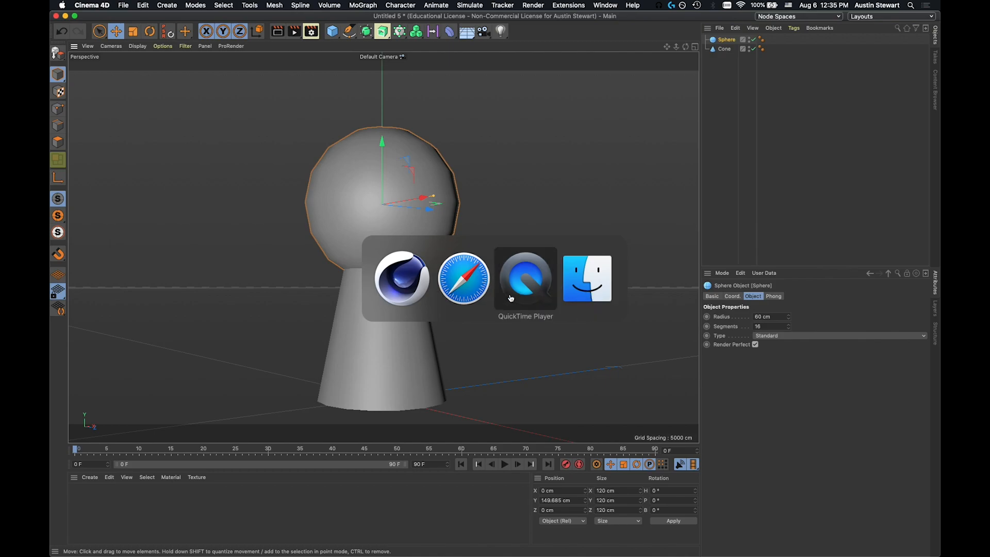
click(474, 279)
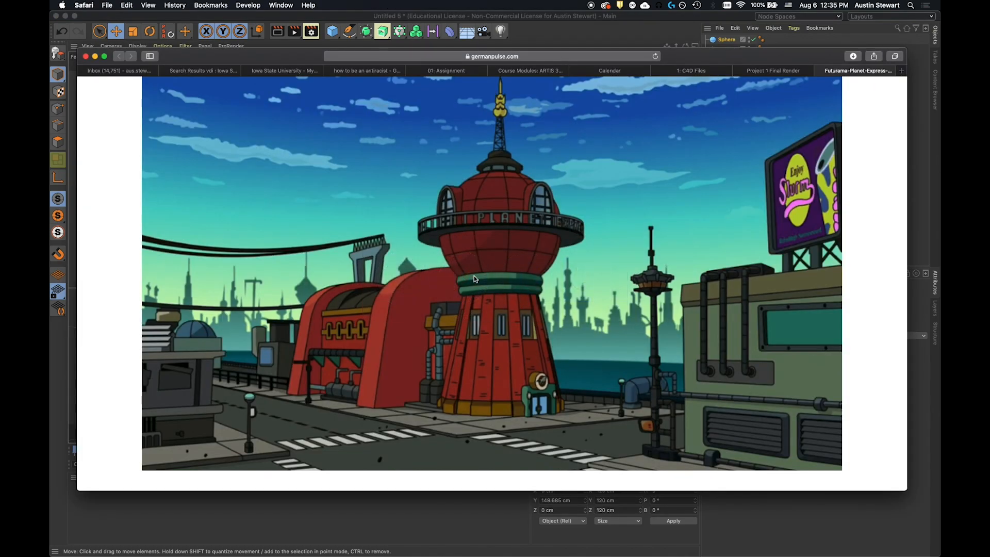
key(super+Tab)
Step: Set the sphere's radius to 55 cm and lower it onto the cone's top, to a Y position of about 145 cm
double_click(757, 316)
text(58)
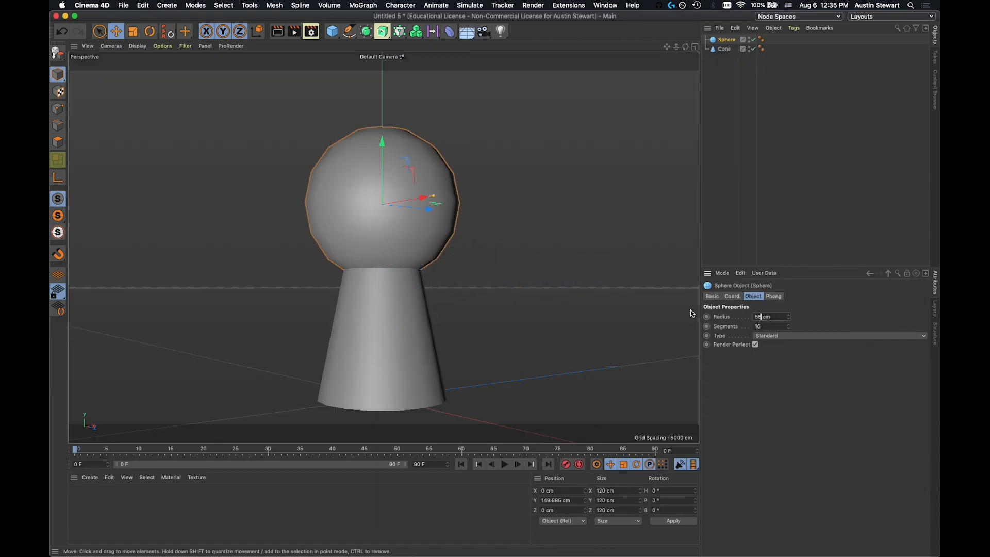
key(Return)
drag(382, 143, 381, 148)
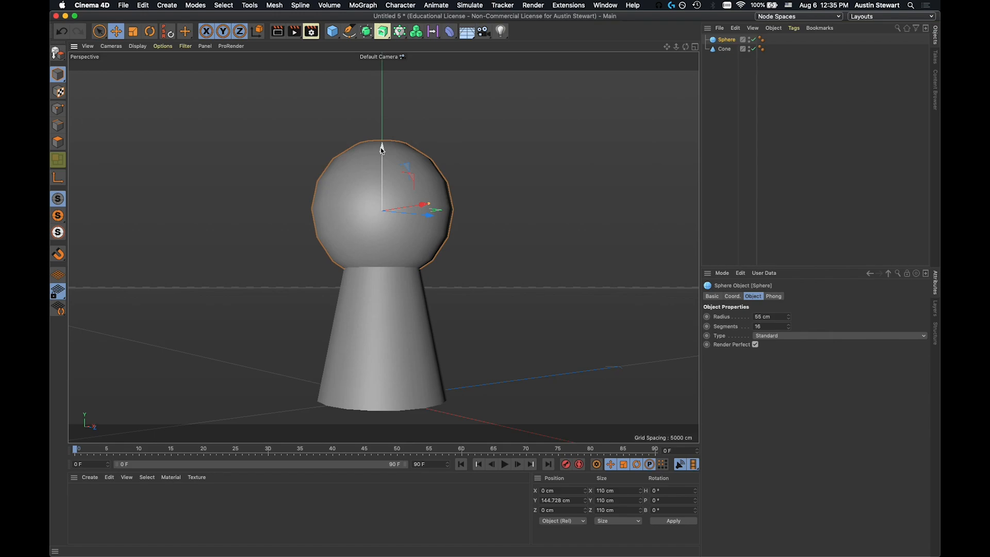
Step: Set the perspective view's display mode to Gouraud Shading (Lines)
click(756, 345)
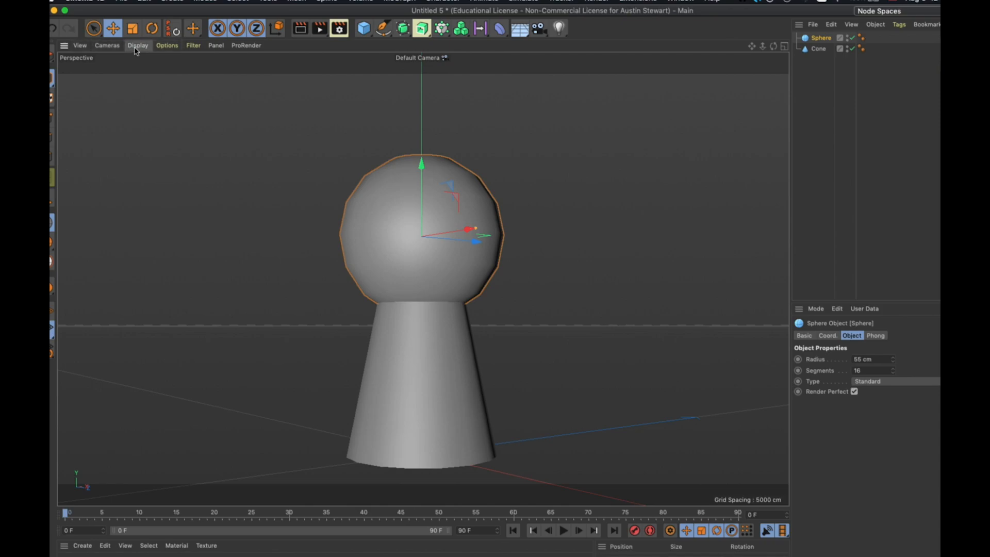
click(136, 50)
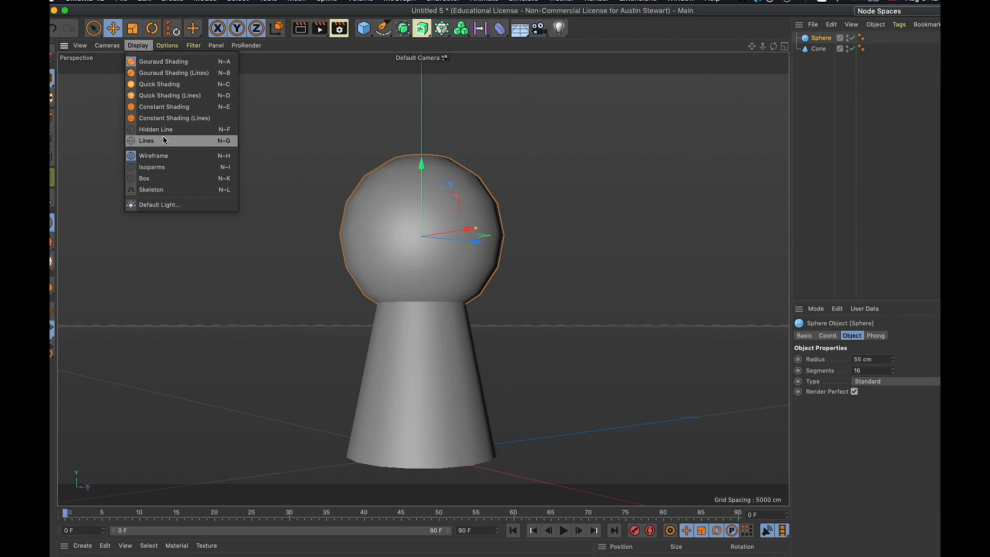
click(176, 73)
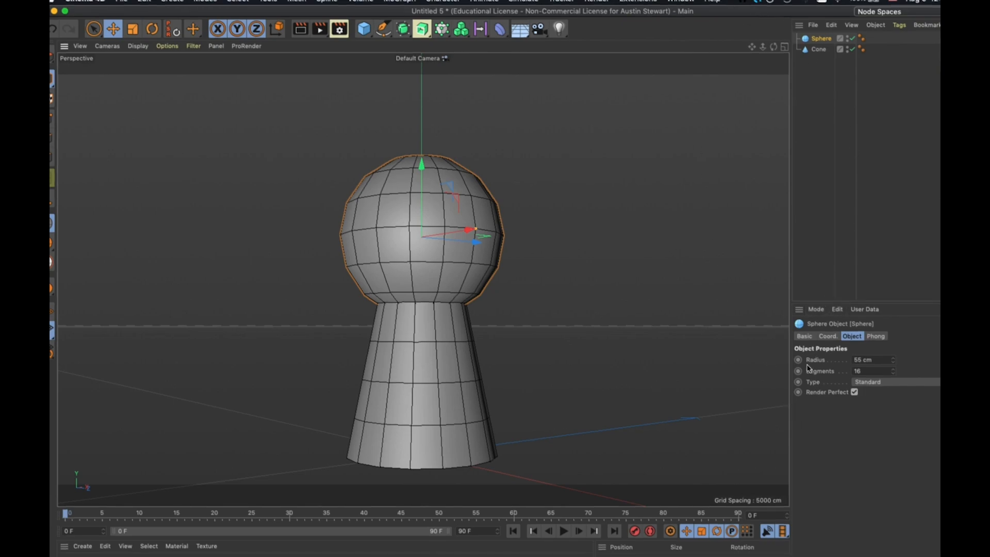
Step: Set the sphere's segments to 36
click(859, 371)
text(36)
key(Return)
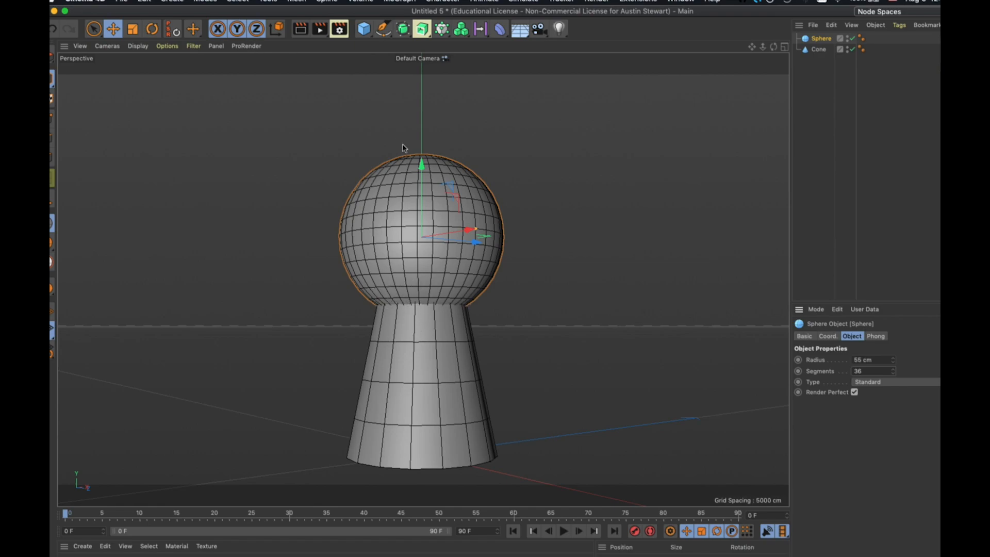
Step: Add a torus primitive to the scene, keeping its default size and position around the cone's base
click(364, 30)
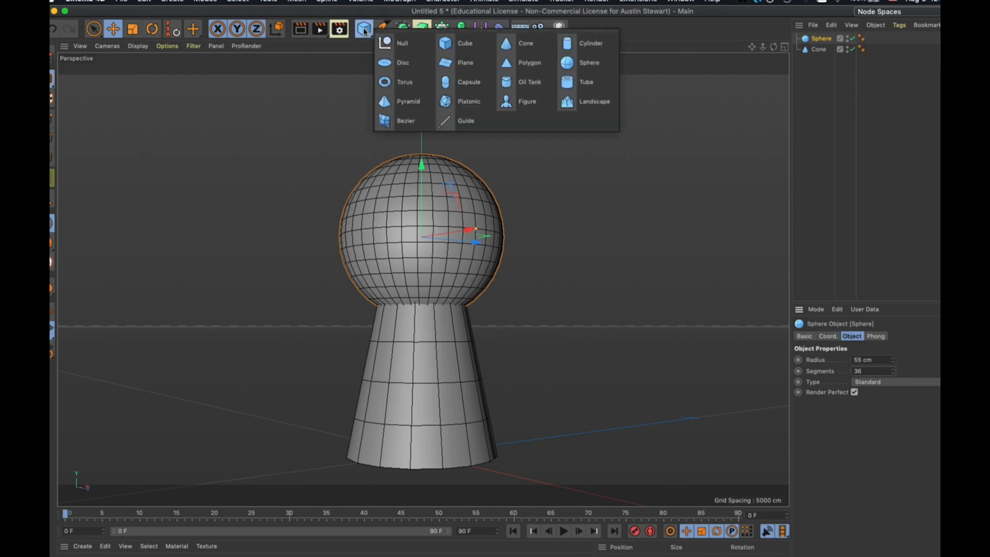
click(405, 82)
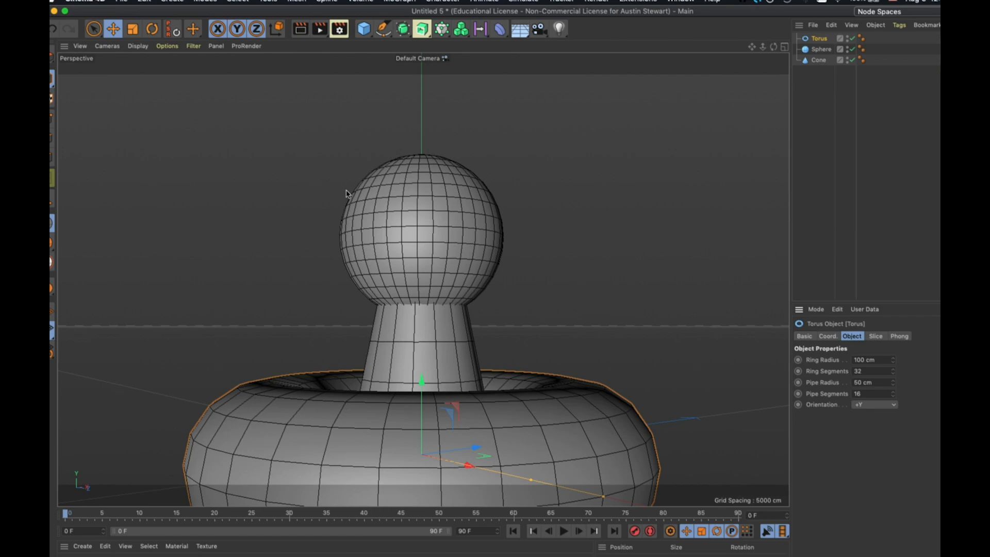
alt+drag(346, 215, 351, 298)
alt+middle_drag(351, 296, 353, 272)
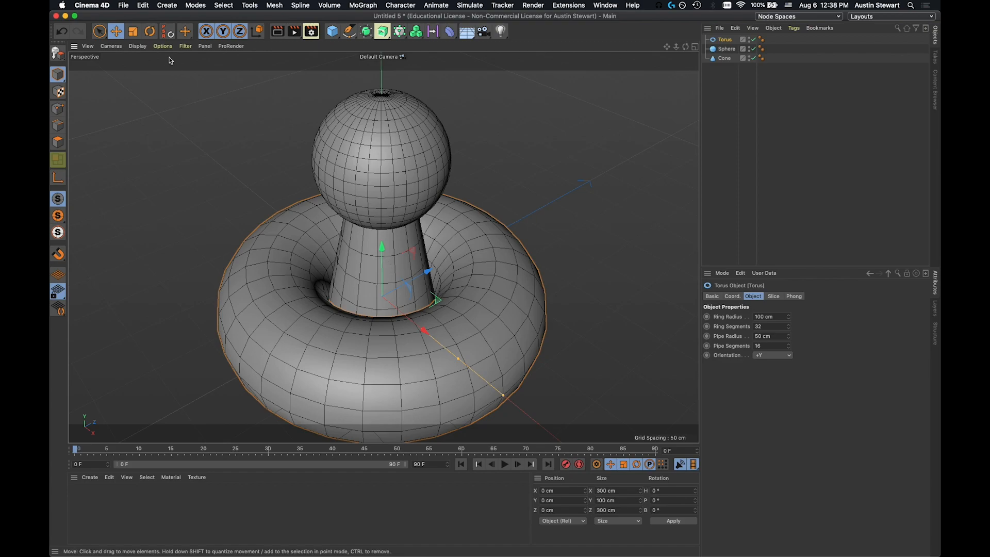
Step: Tear off the list of primitives as a floating palette over the viewport, and close that palette
click(167, 6)
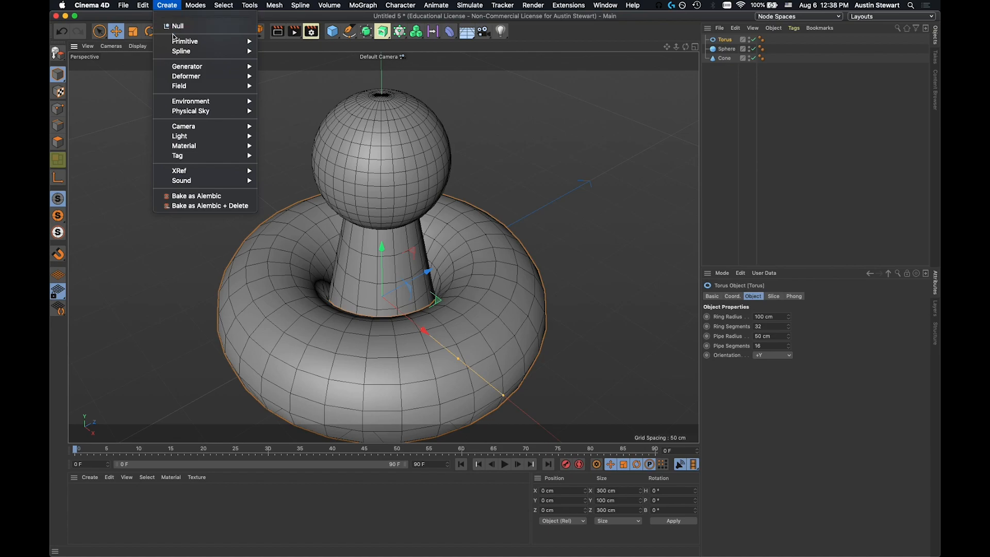
mouse_move(177, 41)
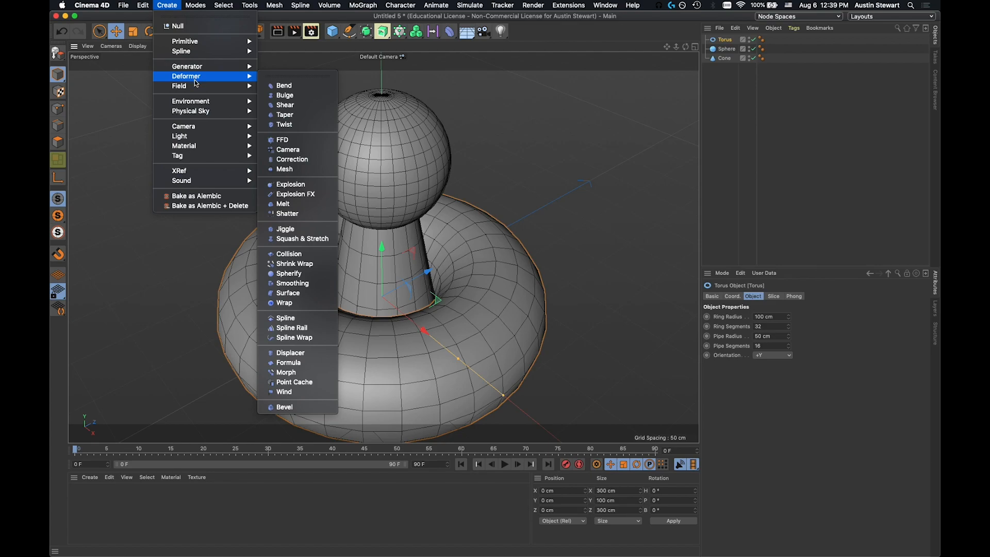
mouse_move(195, 106)
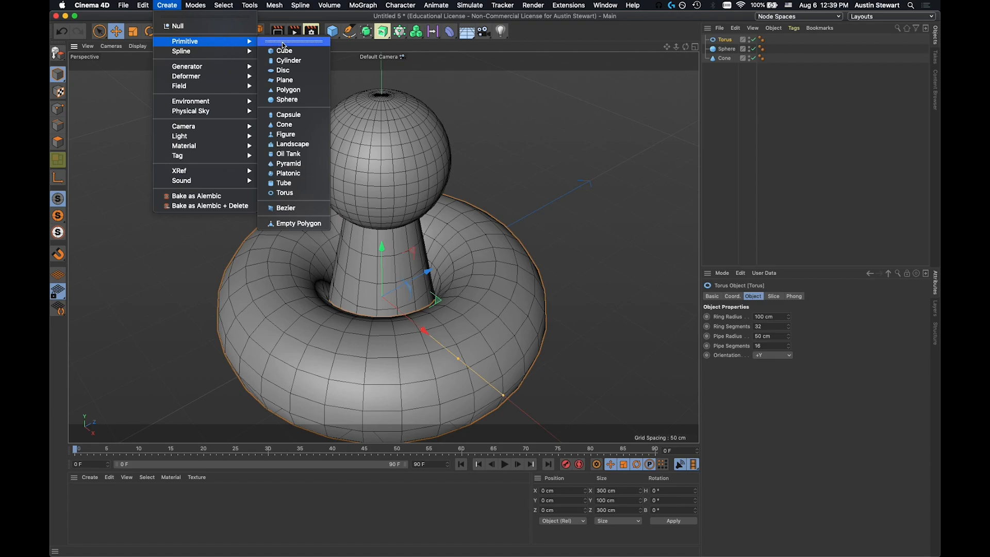
drag(291, 42, 675, 60)
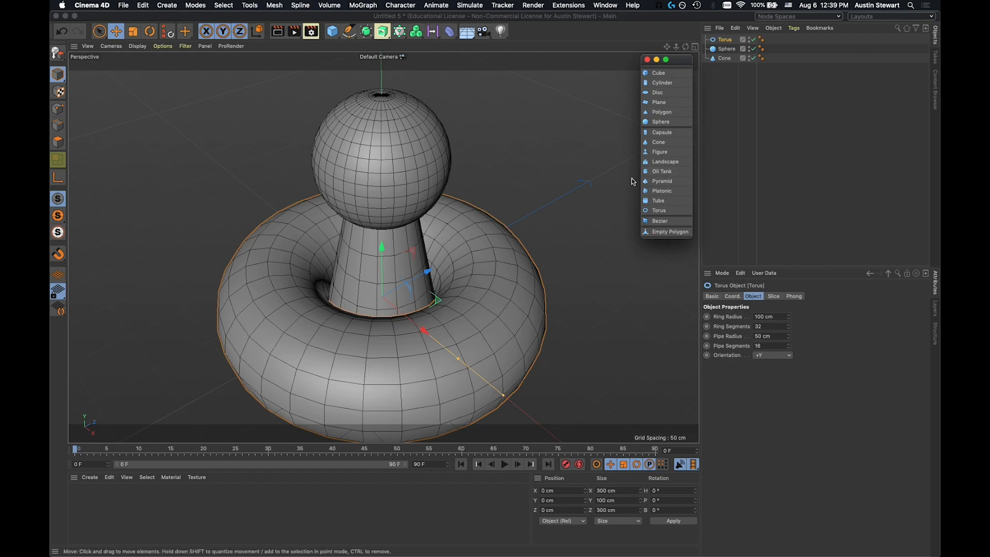
click(647, 60)
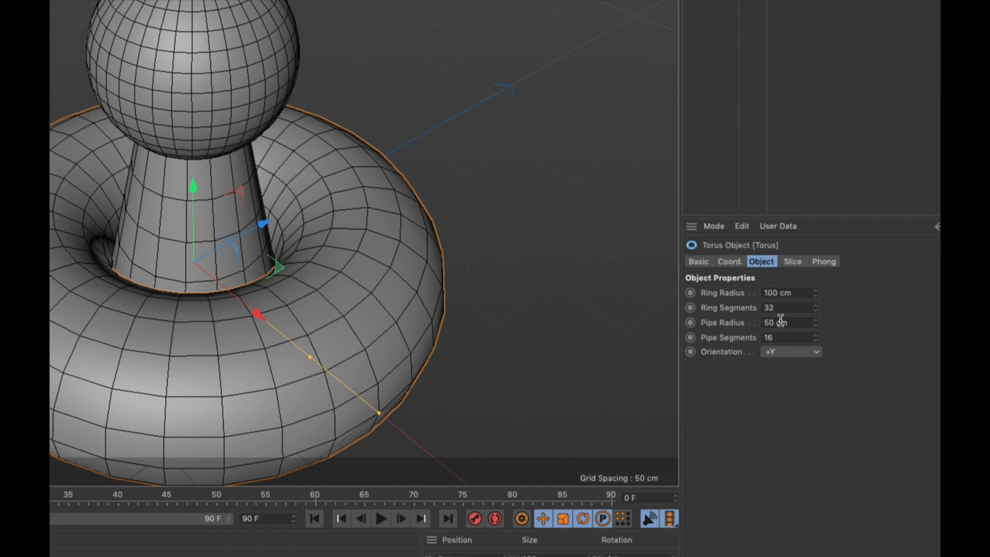
Step: Set the torus's pipe radius to 10 cm, compare the ring with the tower reference image, and return to Cinema 4D
click(798, 324)
text(10)
key(Tab)
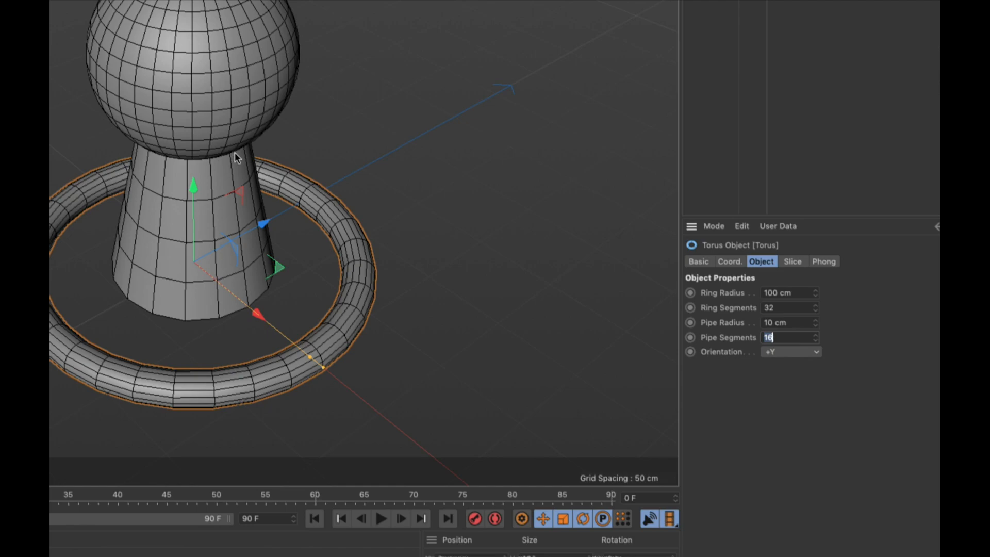
key(super+Tab)
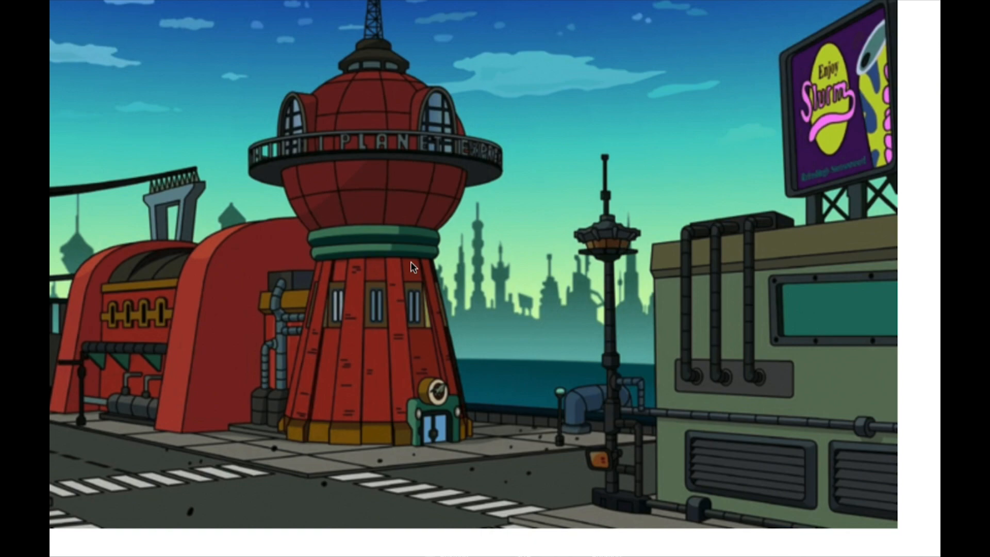
key(super+Tab)
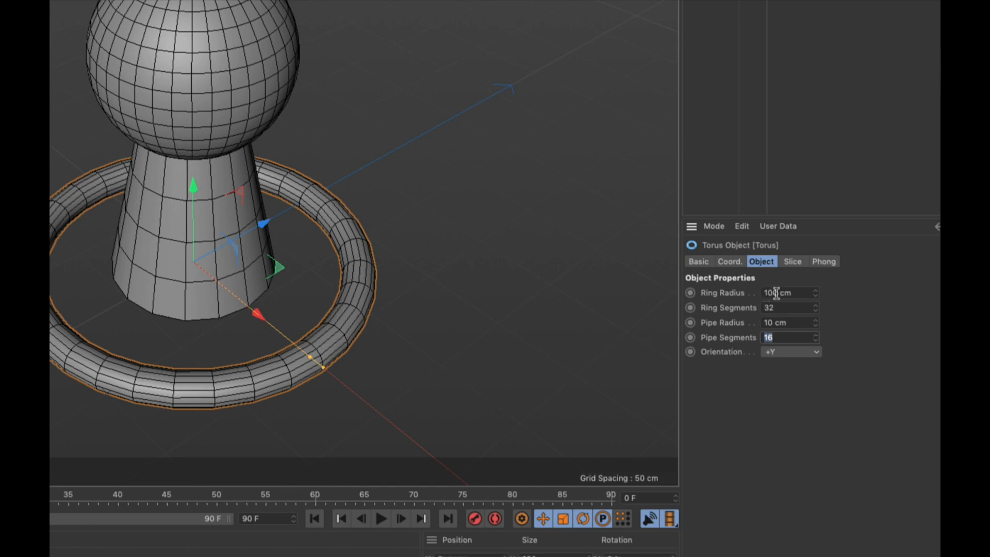
Step: Set the torus's ring radius to 55 cm
drag(777, 293, 744, 293)
text(55)
key(Return)
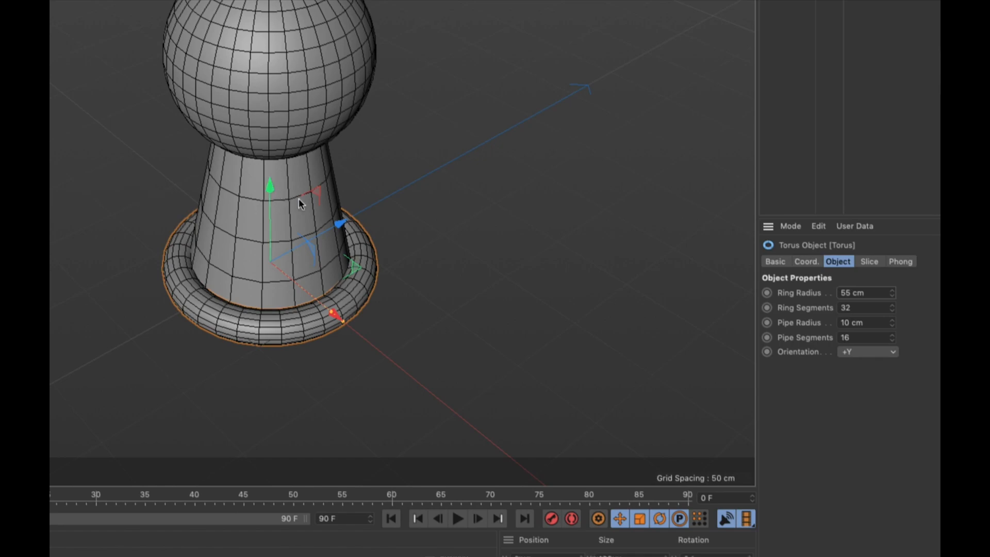
Step: Set the torus's ring radius to 30 cm and raise it to the joint between the cone and the sphere
drag(850, 293, 778, 293)
text(30)
key(Return)
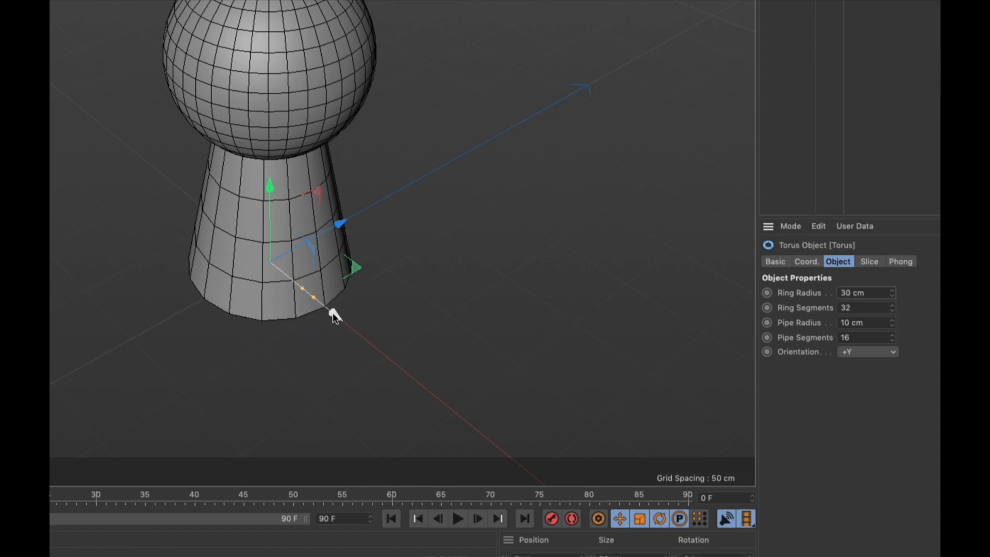
drag(277, 207, 280, 58)
alt+drag(267, 177, 267, 107)
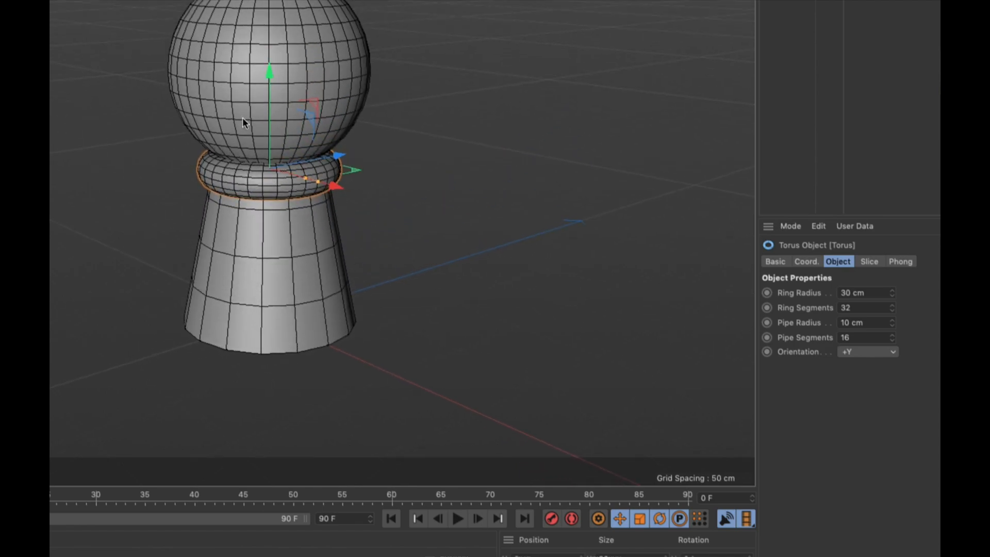
alt+middle_drag(231, 119, 343, 181)
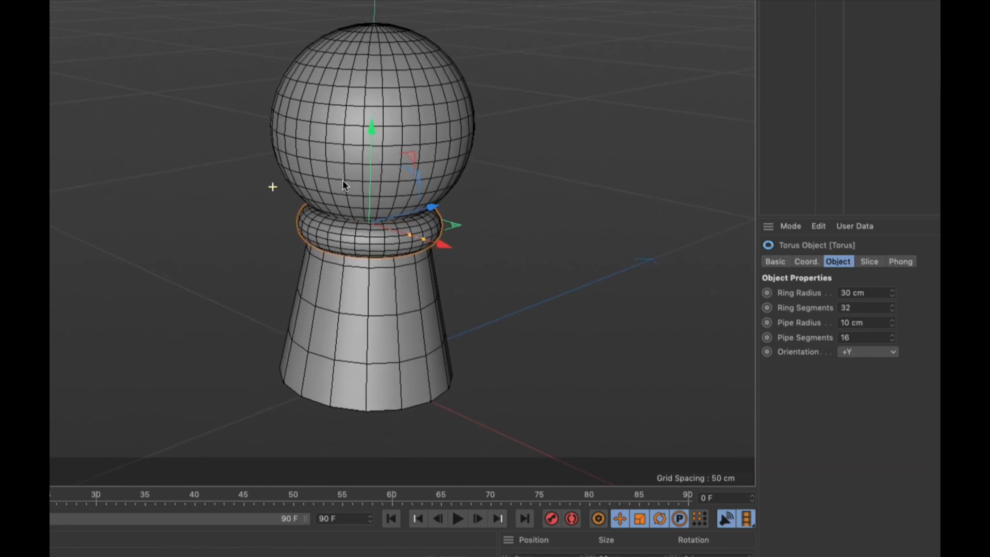
Step: Set the torus's pipe radius to 5 cm and raise it against the sphere's underside, to a Y position of about 94 cm
scroll(342, 180, up, 5)
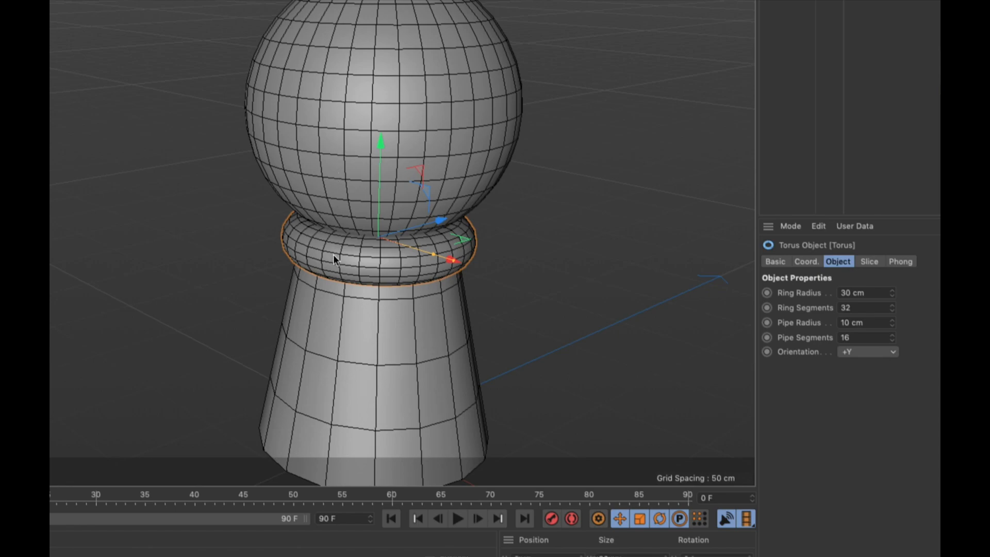
scroll(333, 254, down, 3)
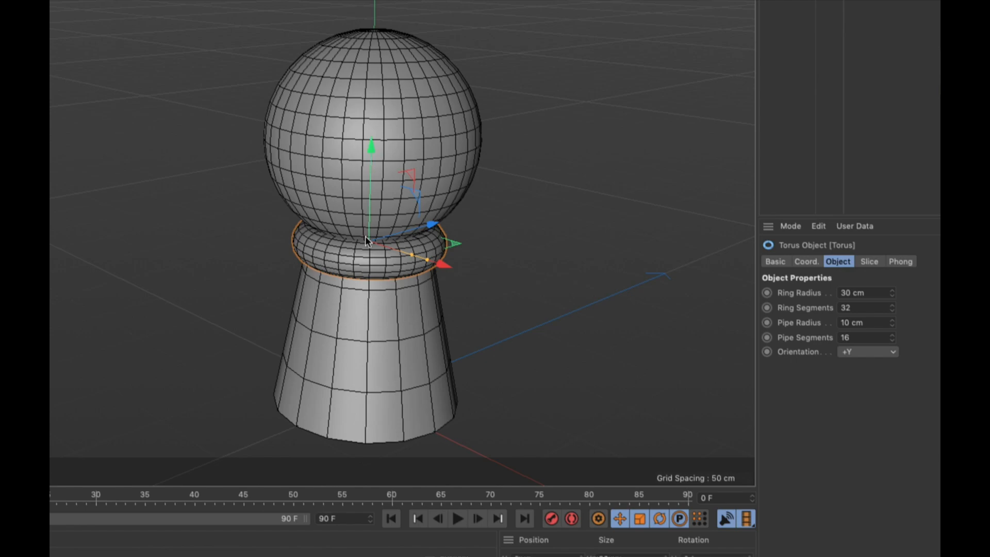
scroll(365, 234, down, 2)
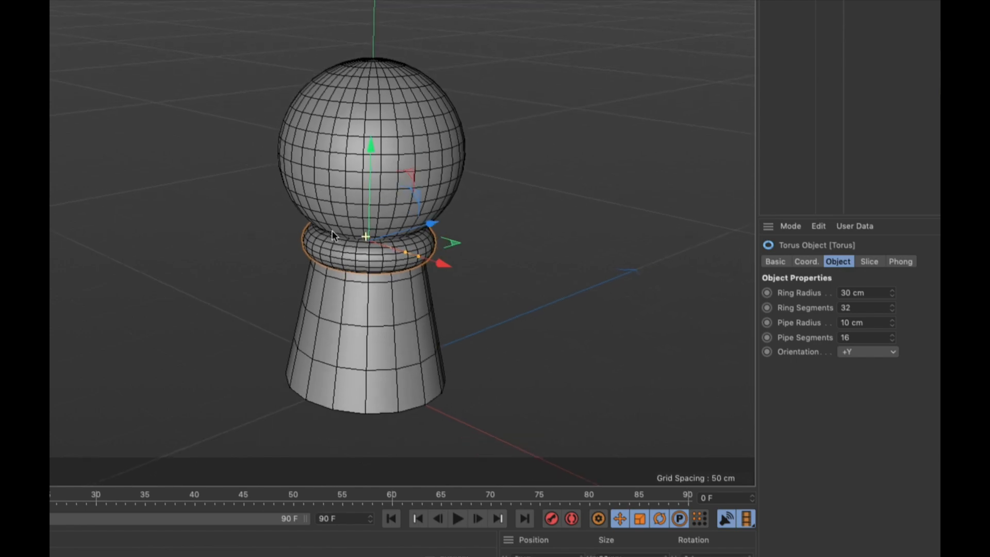
scroll(308, 227, down, 1)
scroll(308, 228, up, 5)
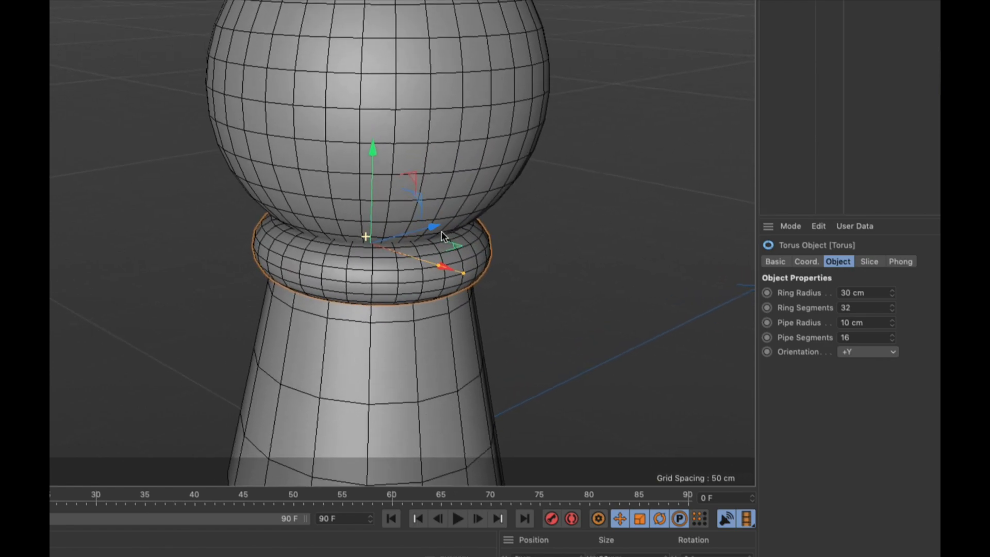
alt+drag(416, 245, 395, 215)
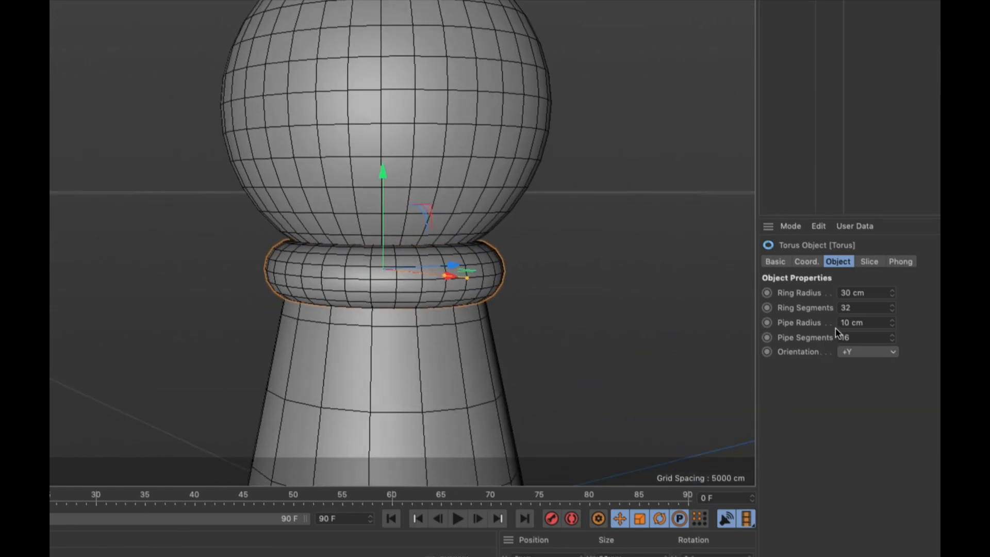
drag(849, 323, 760, 317)
text(5)
key(Return)
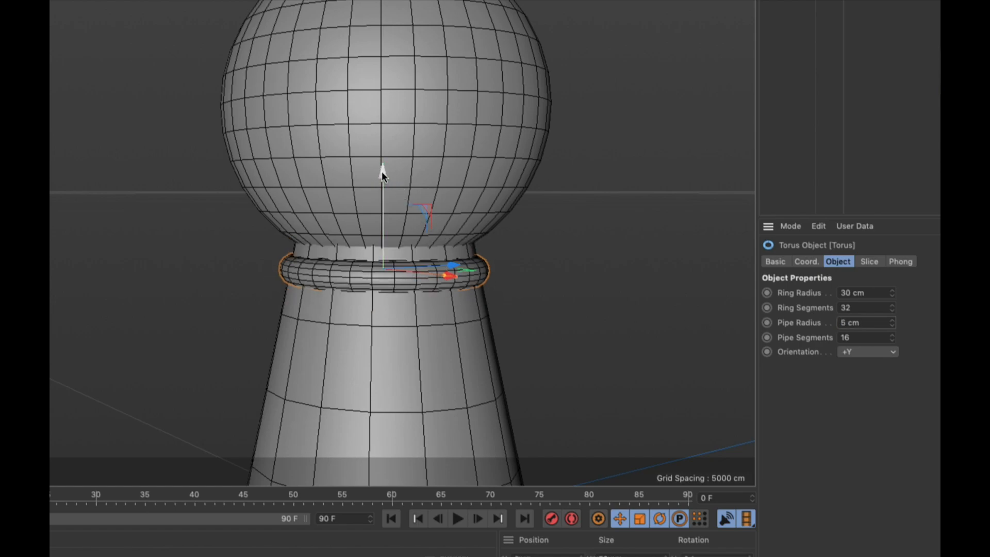
drag(382, 171, 384, 156)
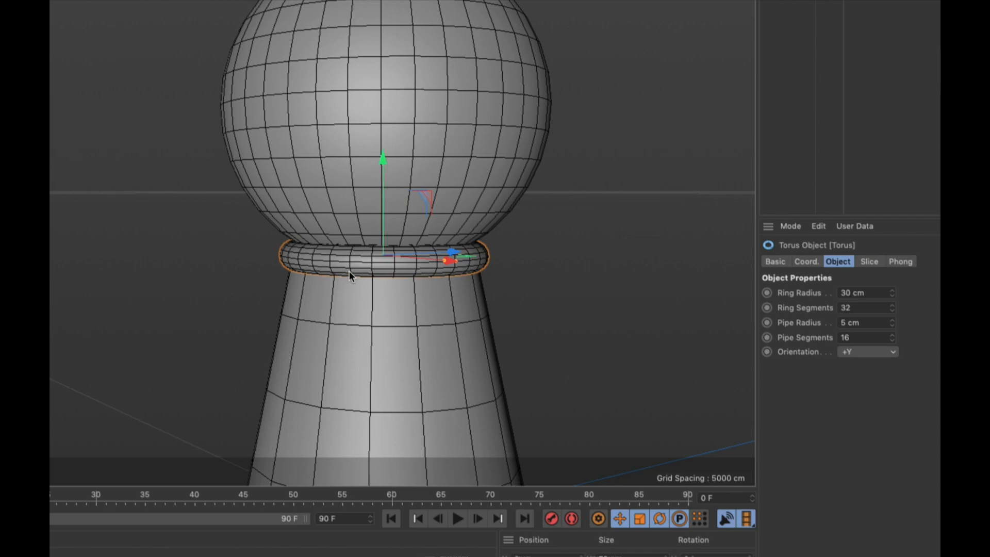
Step: Try duplicating the torus in place by copying and pasting it, and undo the copy
scroll(349, 270, down, 5)
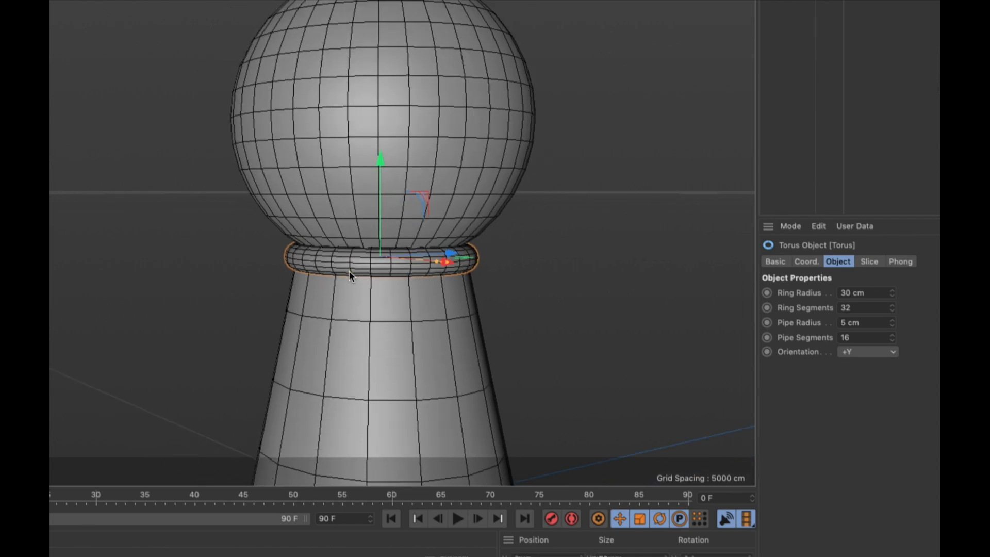
scroll(326, 230, up, 5)
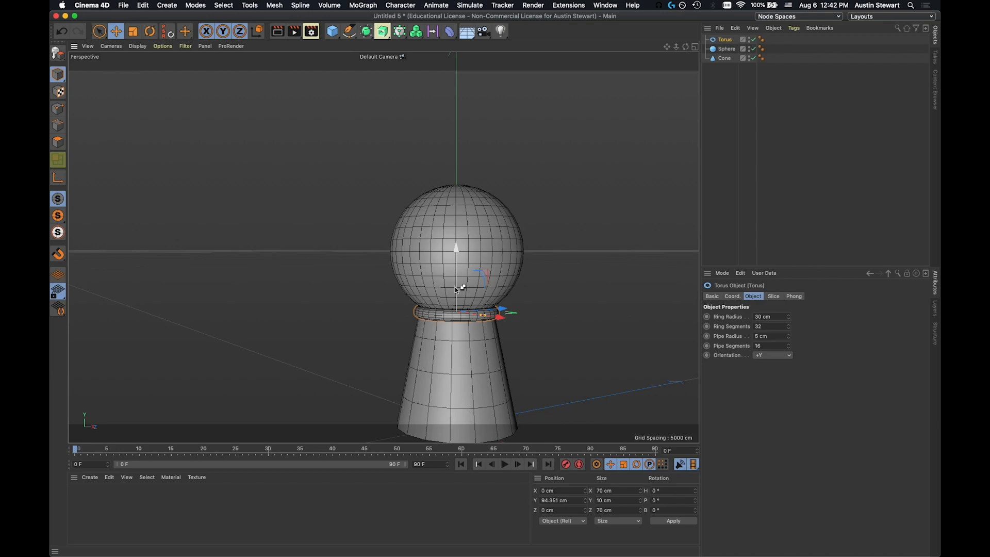
key(super+v)
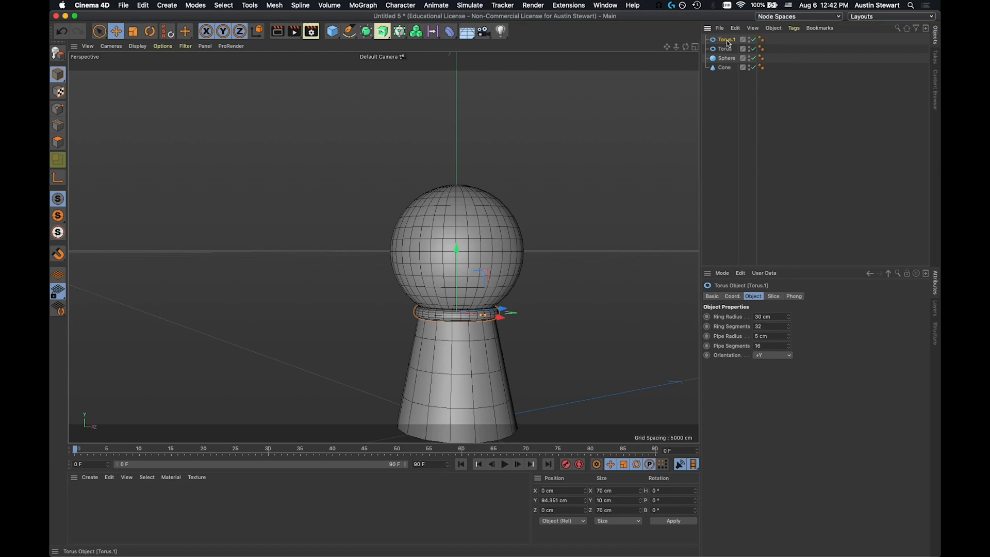
key(ctrl+z)
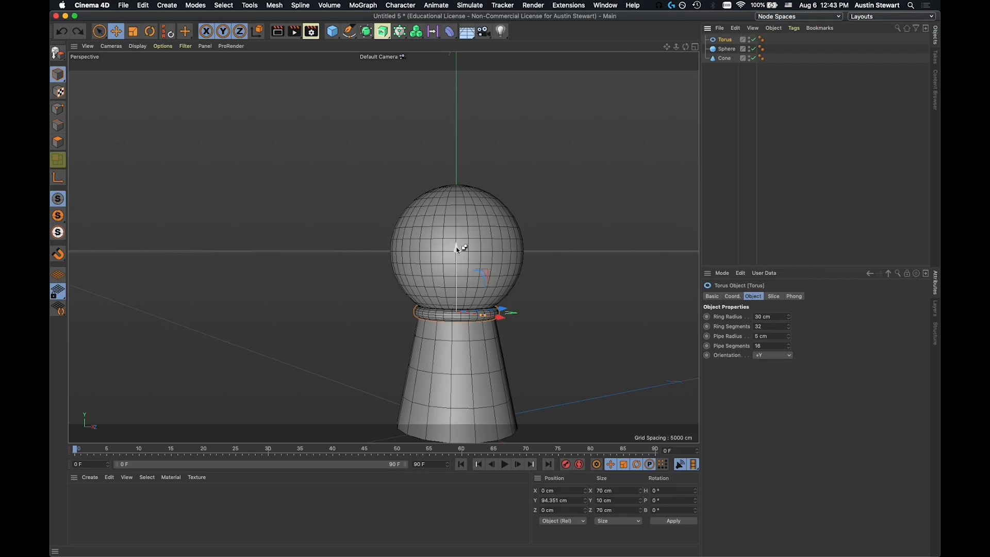
Step: Duplicate the torus straight up so the copy sits just above the original, overlapping the sphere's underside
key(x)
key(z)
ctrl+drag(457, 248, 456, 237)
key(x)
key(z)
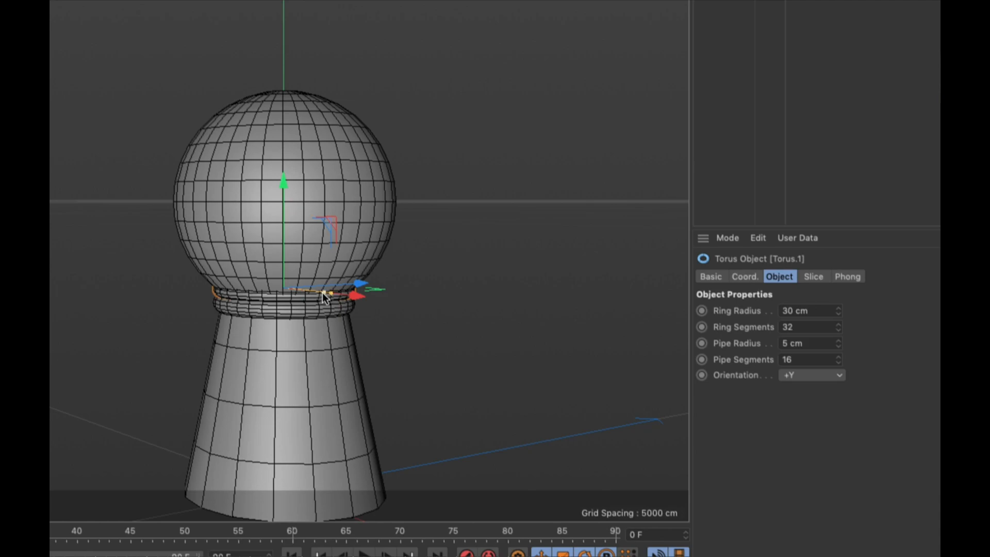
Step: Widen the upper torus by setting its ring radius to 34 cm
drag(324, 293, 329, 292)
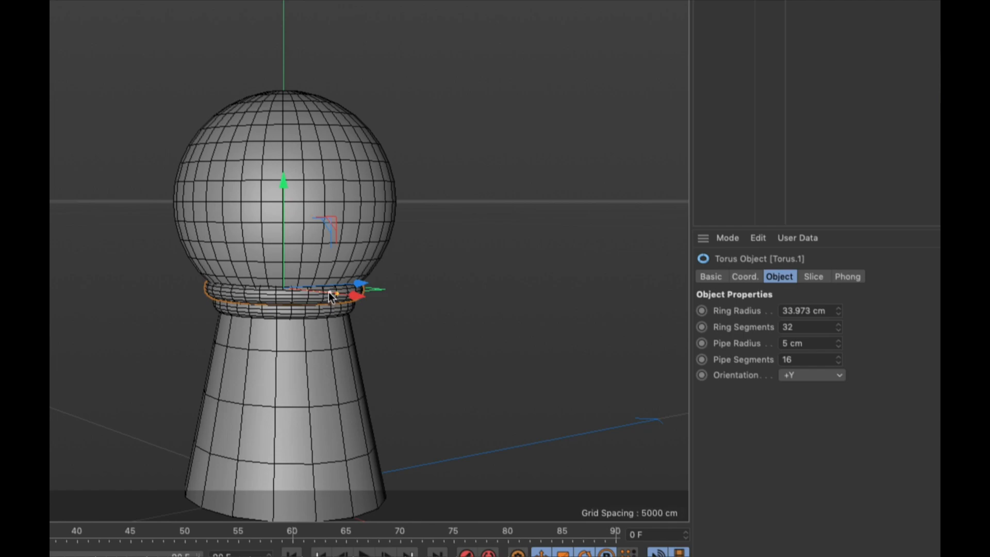
click(839, 308)
click(838, 313)
click(838, 307)
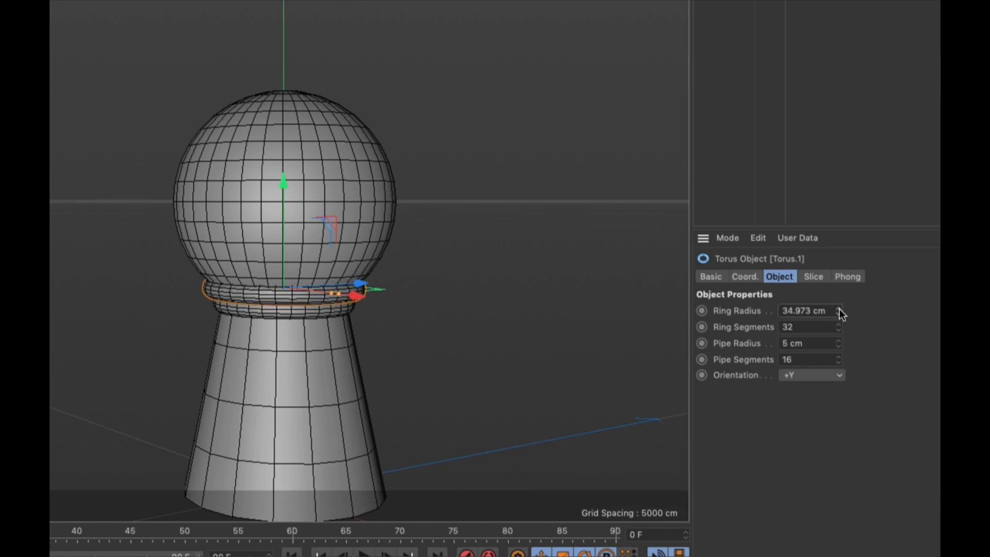
mouse_move(839, 308)
mouse_down()
mouse_move(839, 297)
mouse_move(839, 319)
mouse_up()
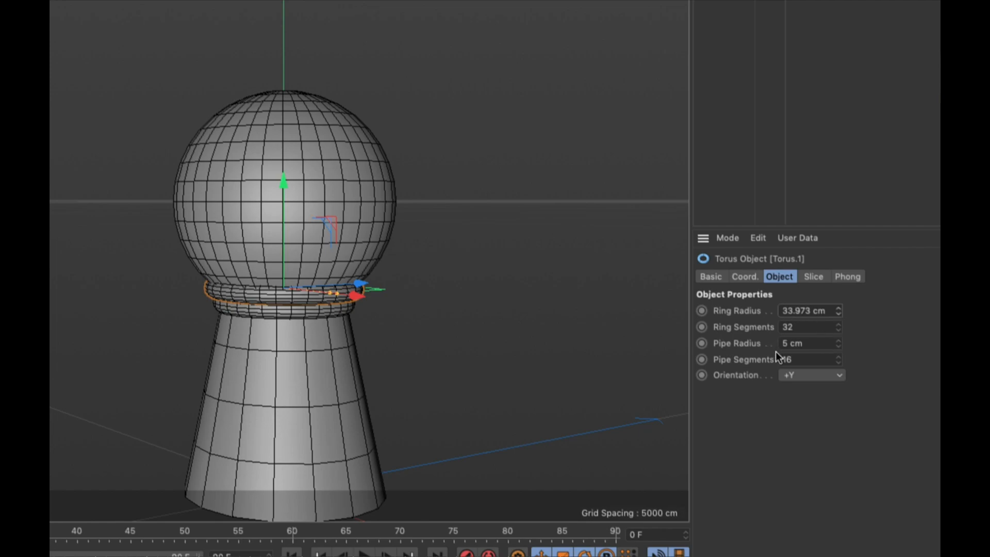
mouse_move(789, 311)
mouse_down()
mouse_move(821, 311)
mouse_move(807, 311)
mouse_up()
text(4)
mouse_move(217, 271)
alt+mouse_down()
mouse_move(240, 249)
mouse_move(295, 238)
mouse_move(340, 305)
mouse_move(366, 301)
mouse_move(359, 272)
mouse_move(274, 262)
mouse_move(219, 275)
mouse_move(237, 269)
alt+mouse_up()
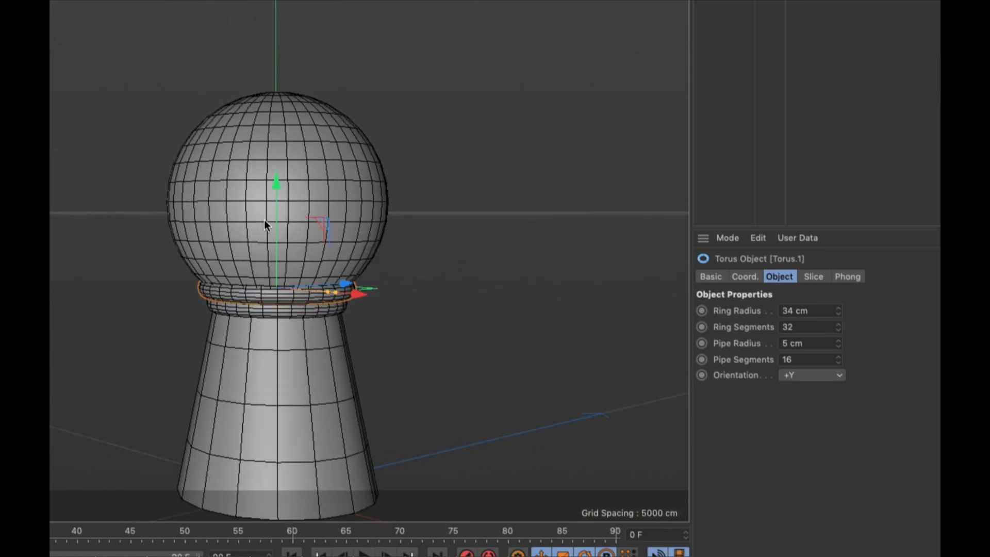
Step: Rename the cone that forms the tower's lower body as TowerBase
scroll(264, 219, down, 3)
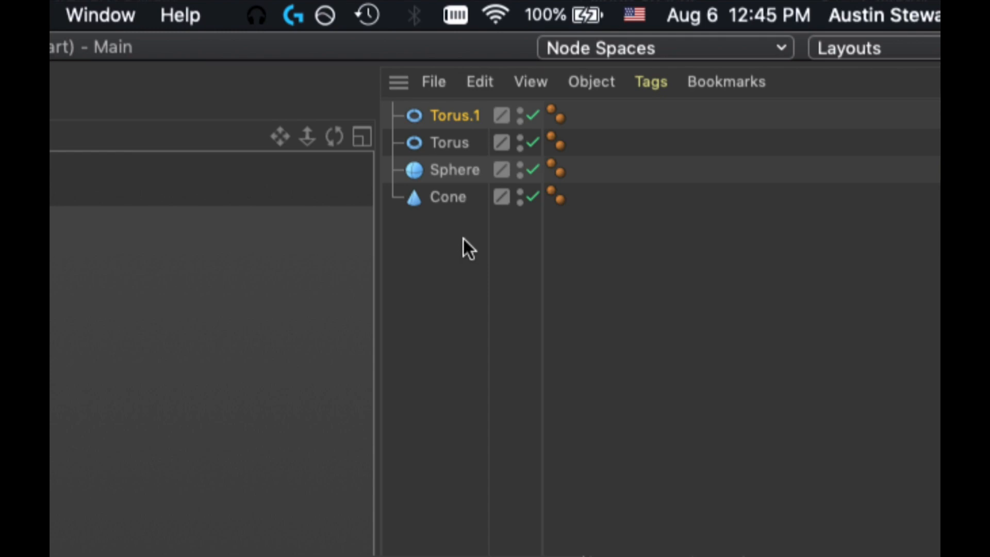
click(444, 198)
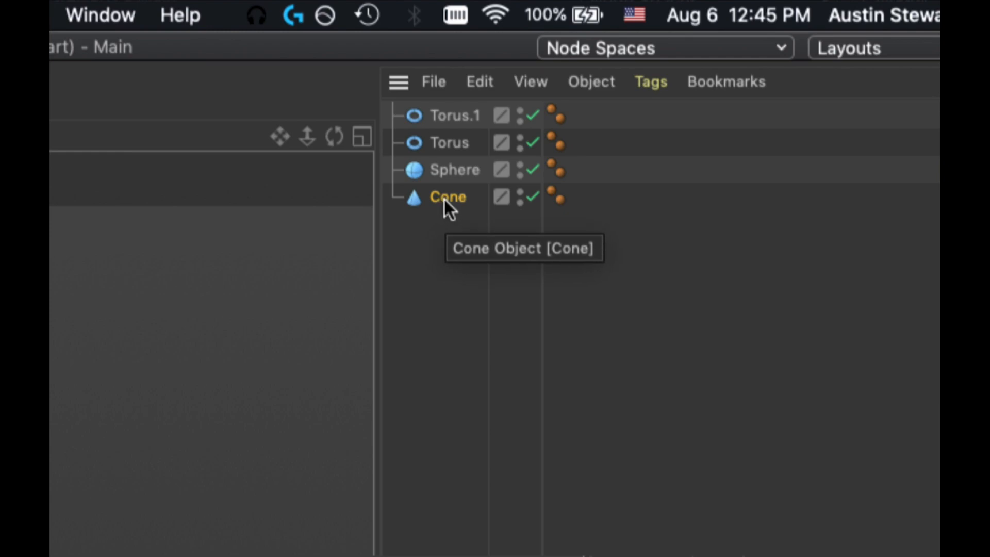
double_click(444, 196)
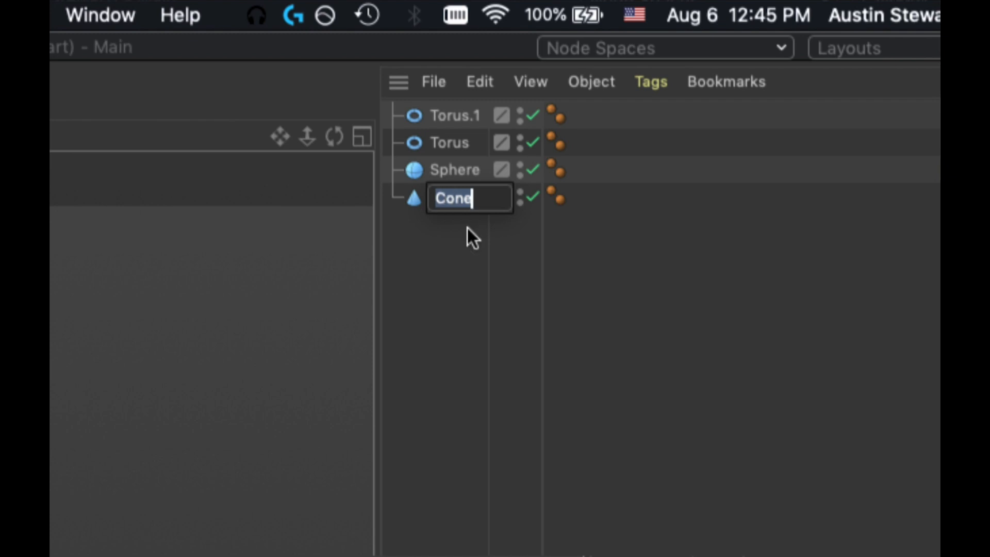
text(T)
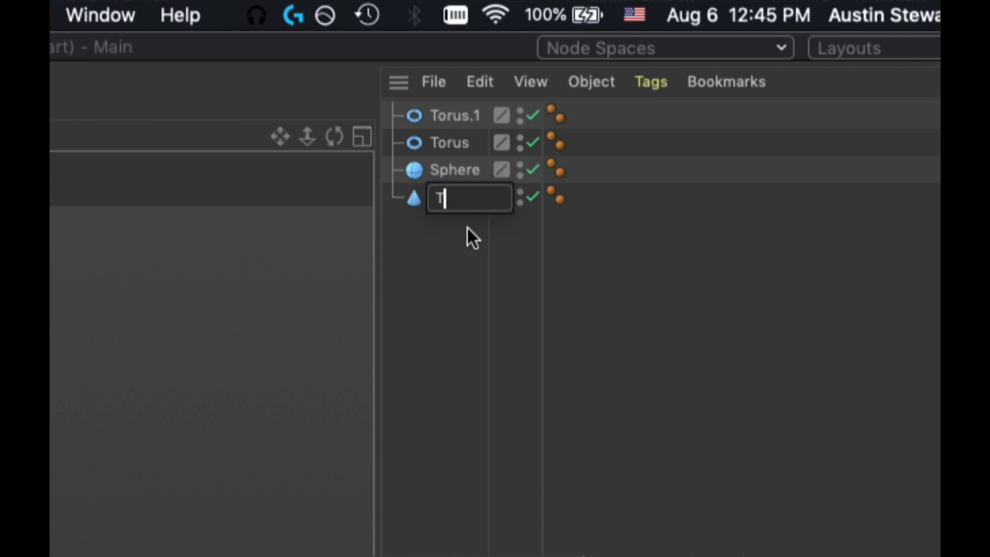
text(owerBase)
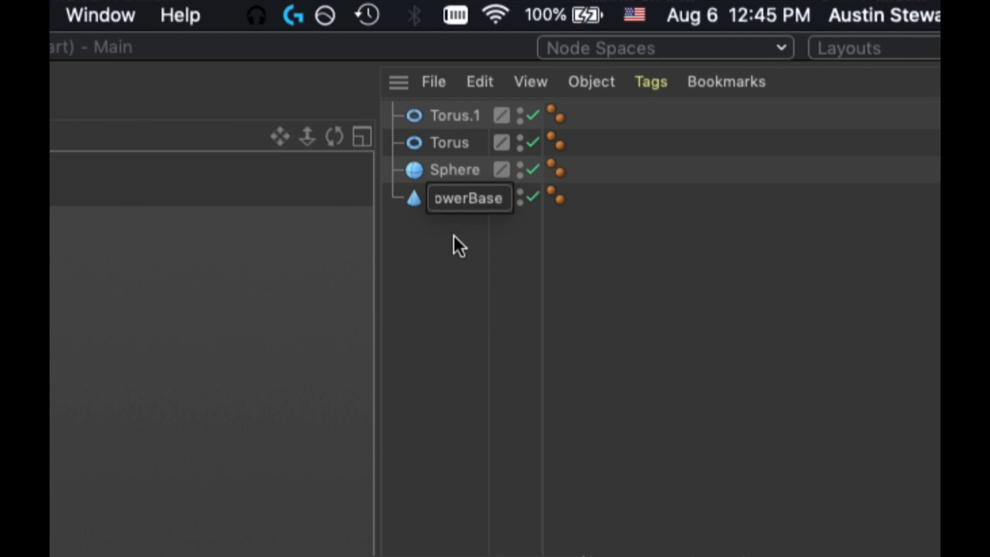
key(Return)
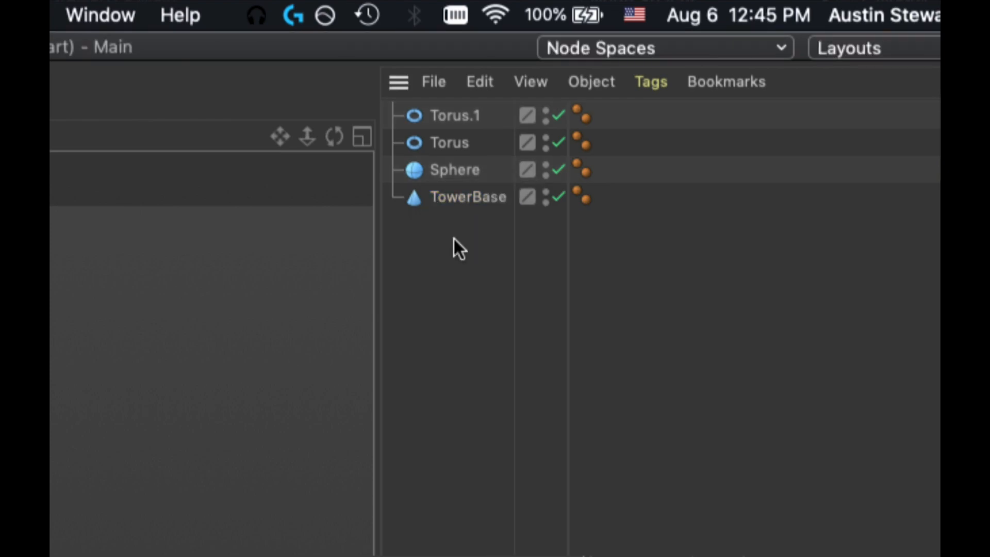
Step: Rename the sphere on top of the tower as TowerSphere
double_click(446, 169)
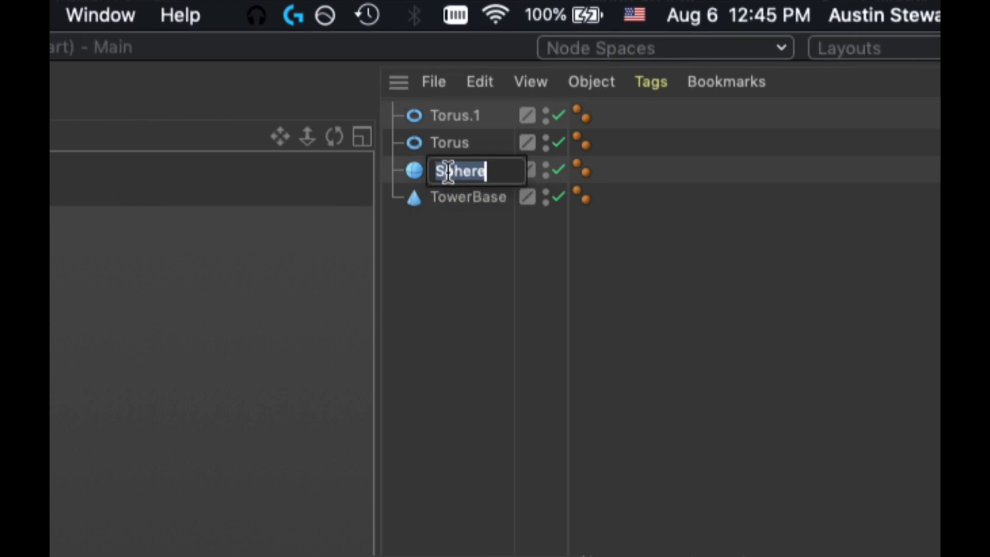
text(TowerSphere)
key(Return)
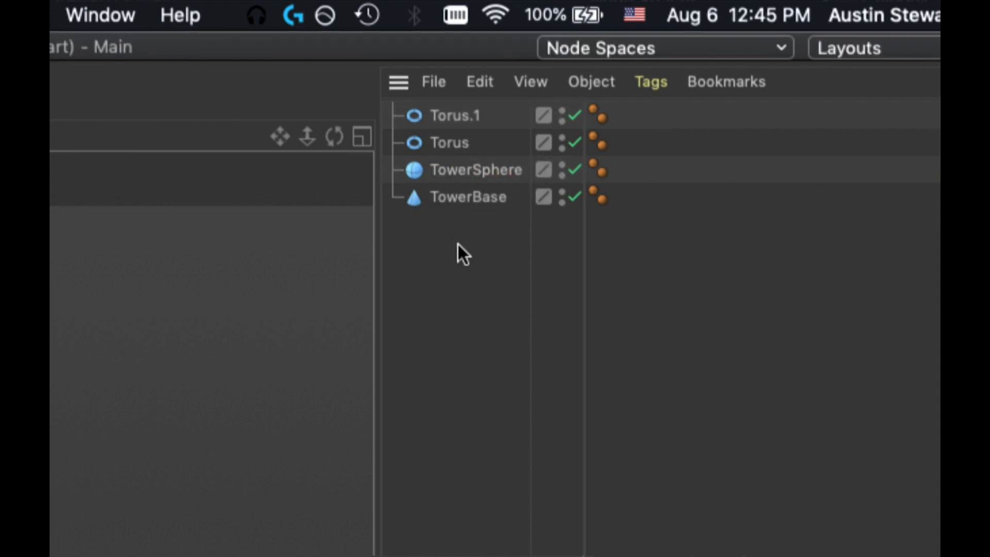
Step: Rename the lower torus, the original one between cone and sphere, as TowerRing1
double_click(446, 142)
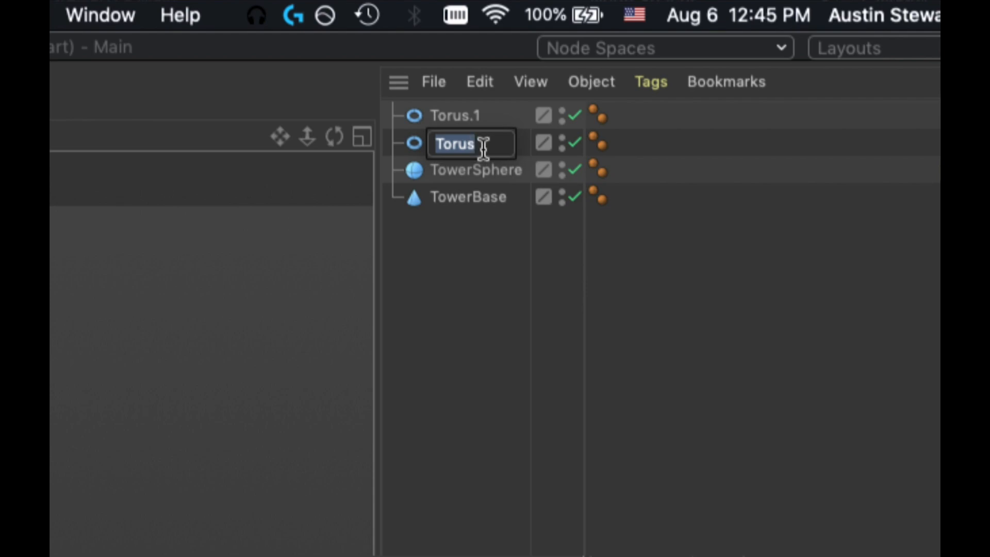
text(Tow)
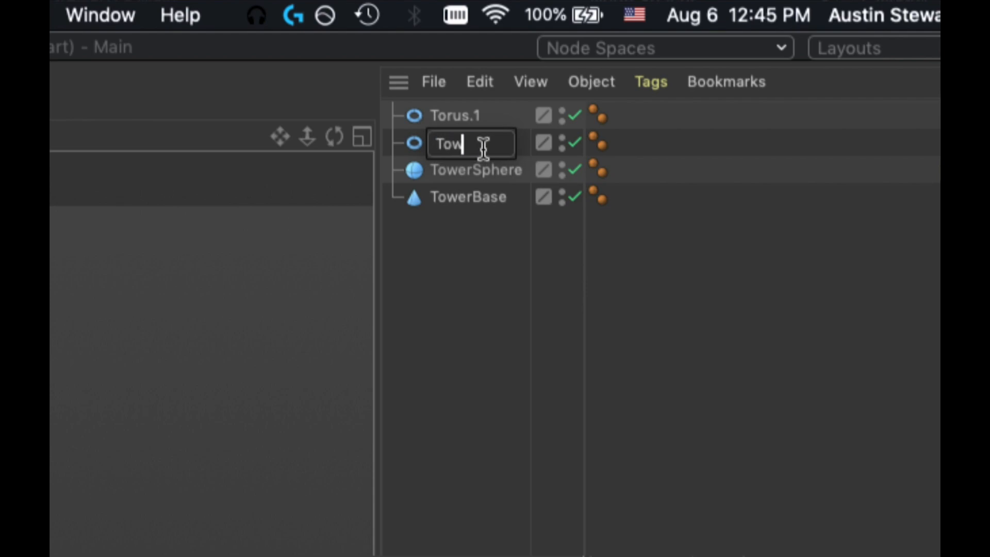
text(erRim1)
click(495, 151)
key(BackSpace)
key(BackSpace)
text(ng)
key(Delete)
Step: Rename the upper, duplicated torus beneath the sphere as TowerRing2
click(459, 114)
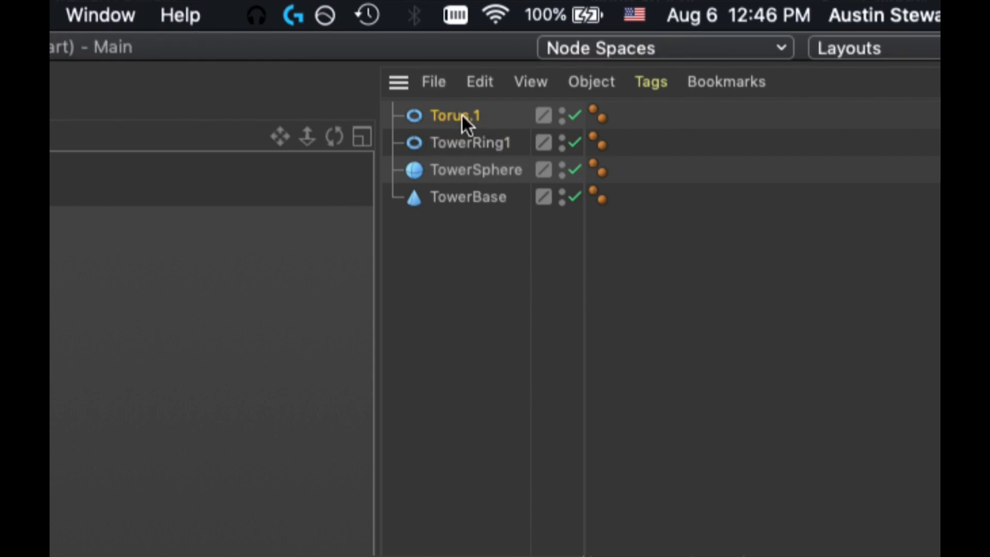
double_click(462, 116)
text(TowerRing)
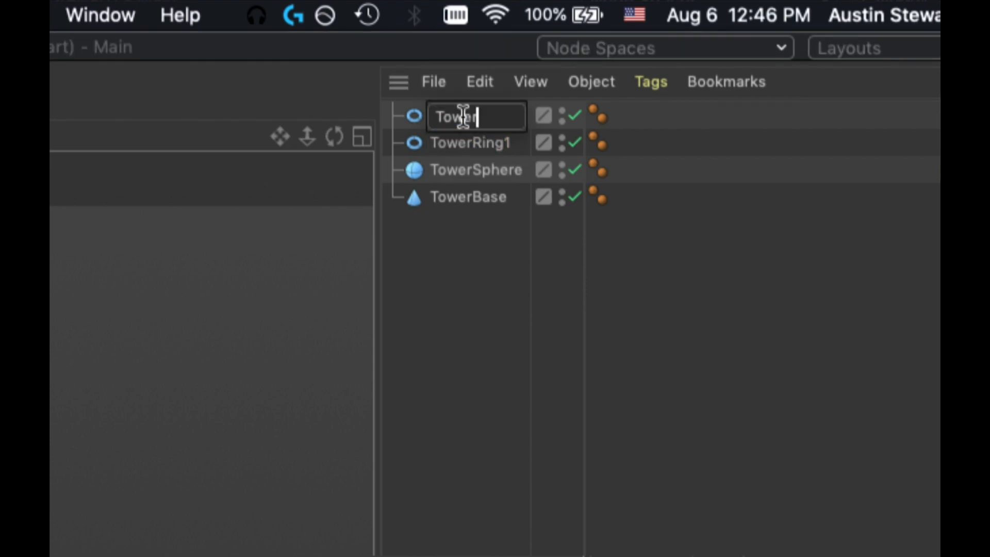
text(2)
key(Return)
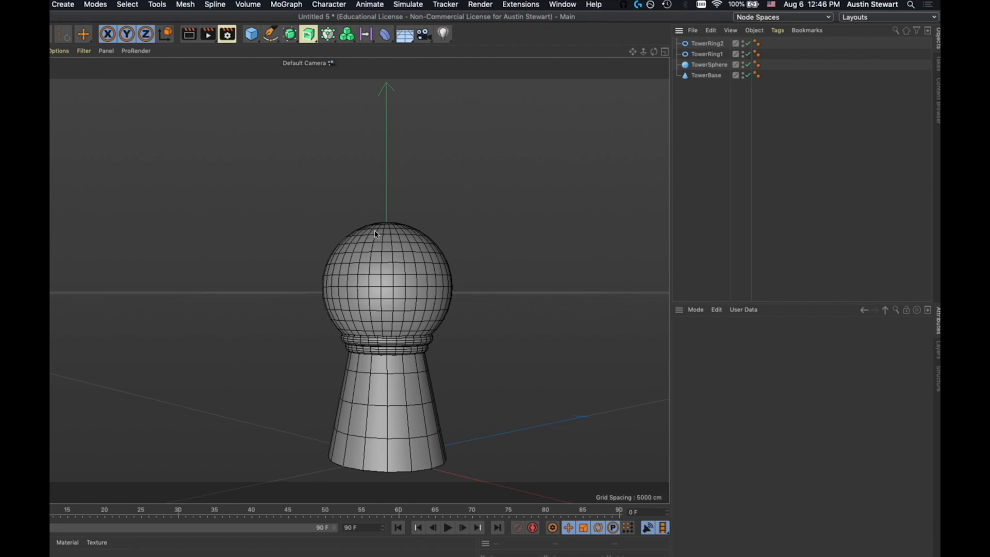
Step: Switch to Safari to examine the deck around the sphere in the Planet Express reference image, and return to Cinema 4D
key(super+Tab)
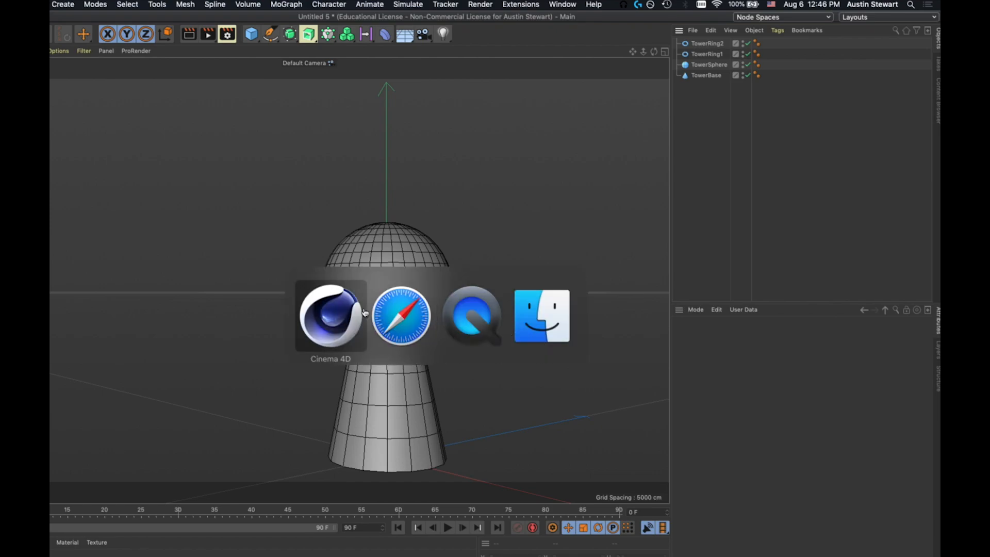
click(390, 324)
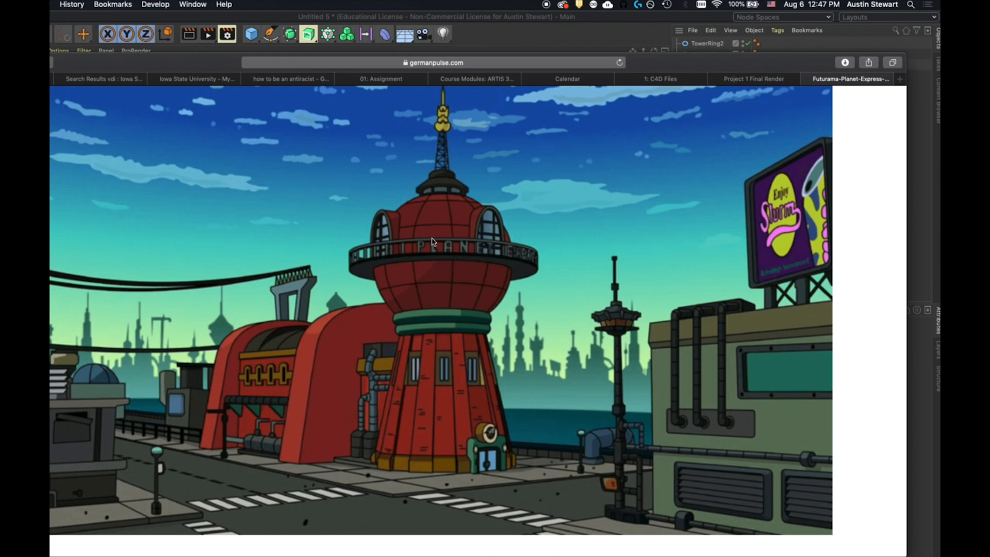
key(super+Tab)
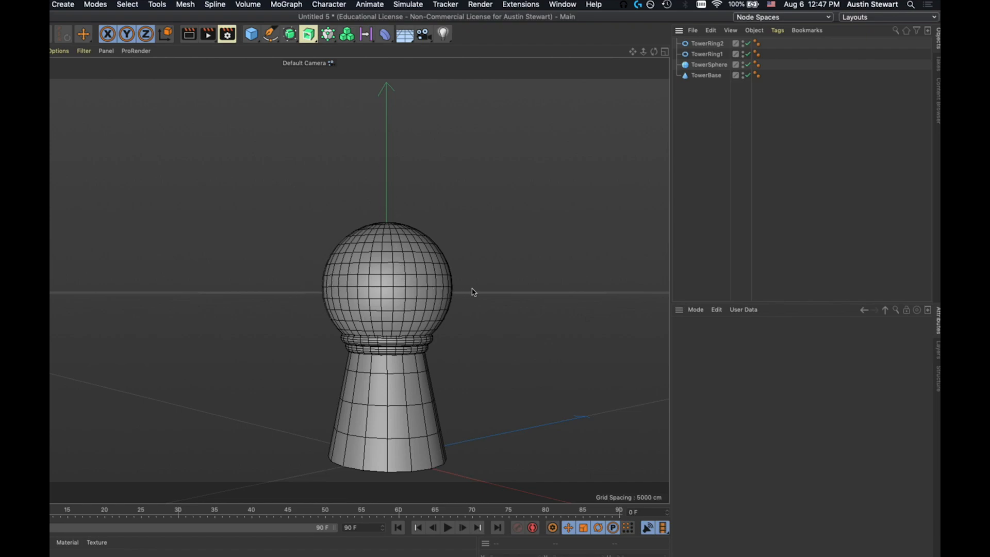
Step: Add a cylinder at the tower's base and make it a flat disc with a radius of 65 cm and a height of 3 cm
click(250, 34)
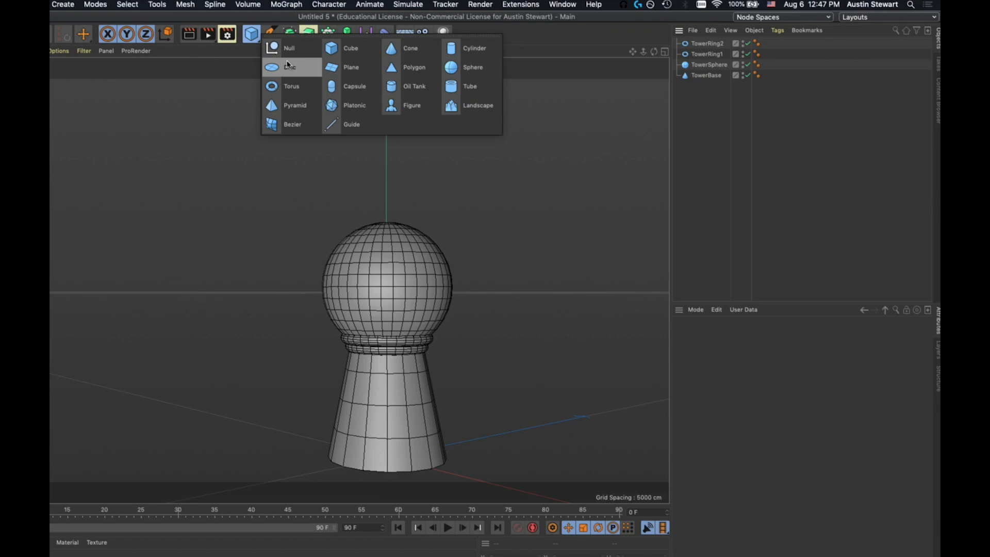
click(471, 52)
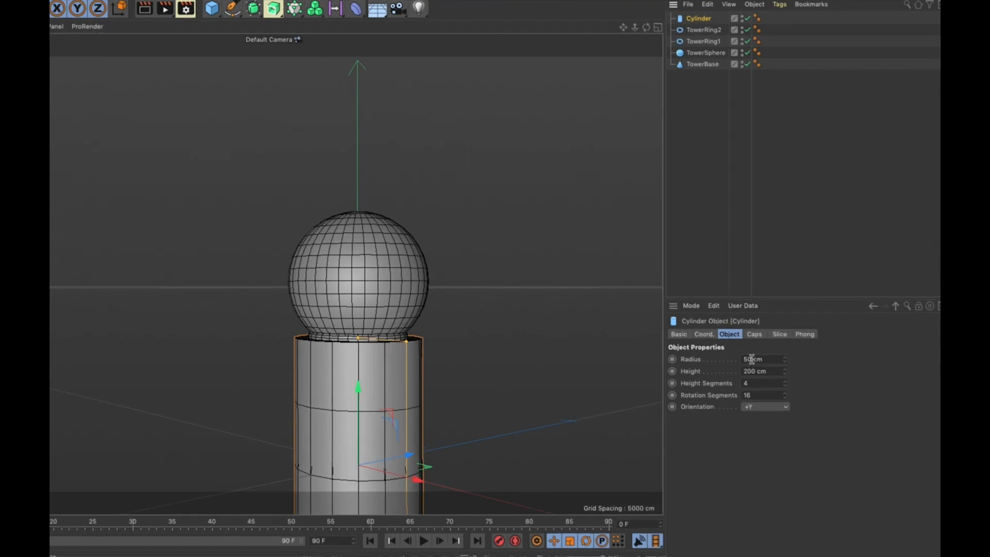
click(737, 360)
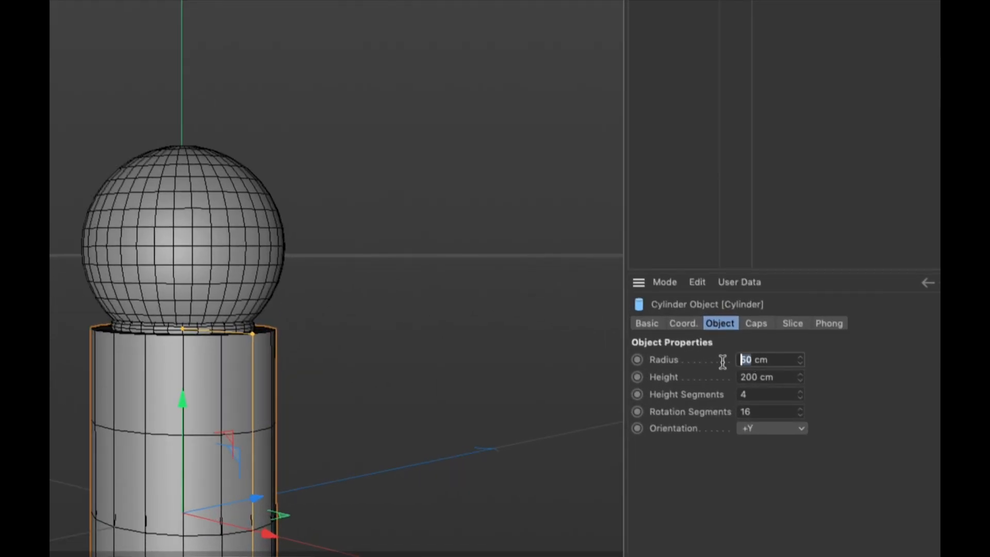
text(65)
key(Tab)
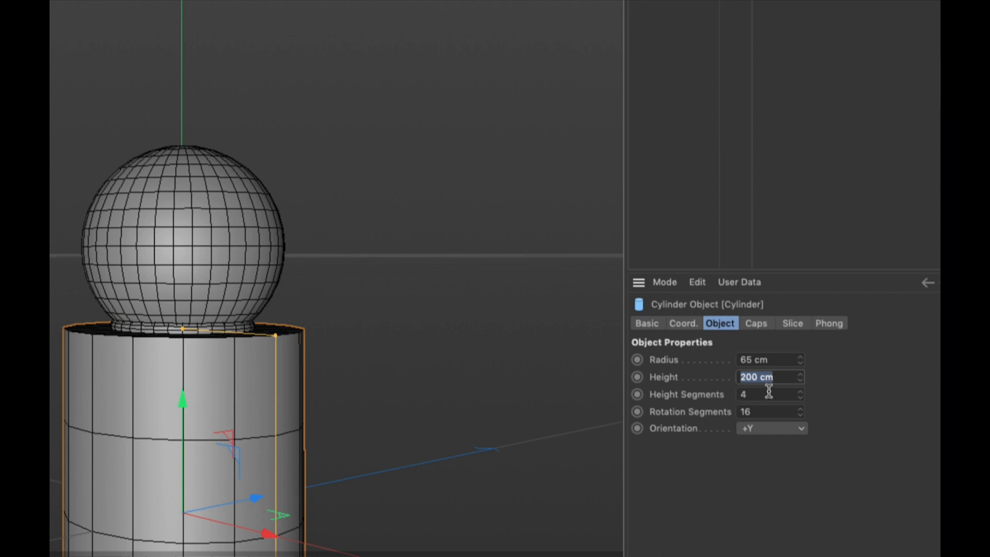
text(3)
key(Tab)
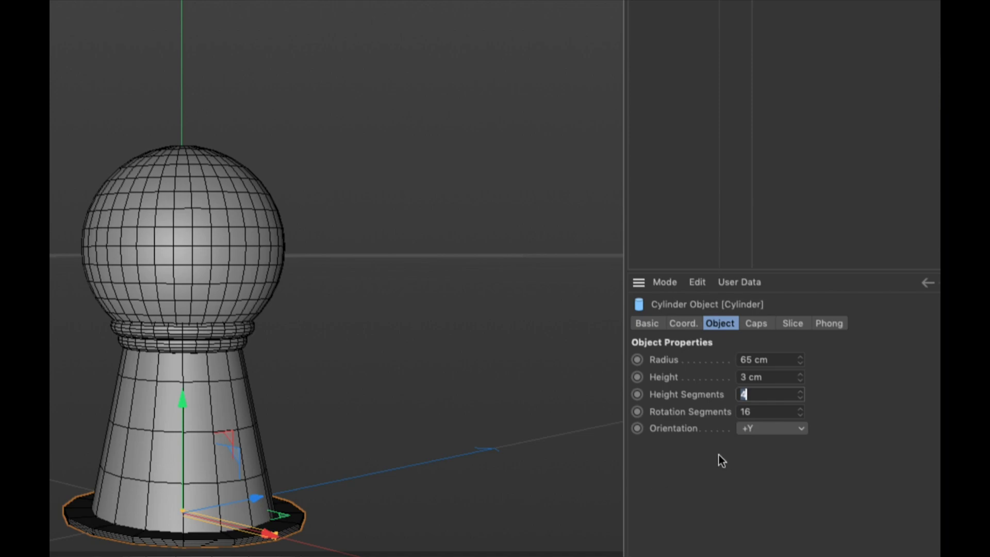
Step: Set the disc-shaped cylinder to 36 rotation segments and 1 height segment
click(746, 411)
text(36)
key(Tab)
click(744, 394)
text(1)
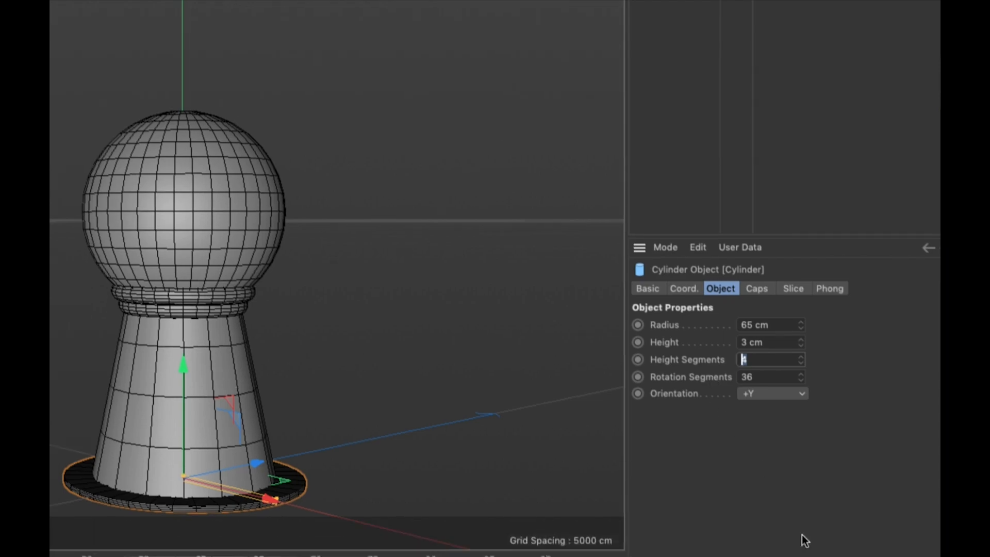
key(Tab)
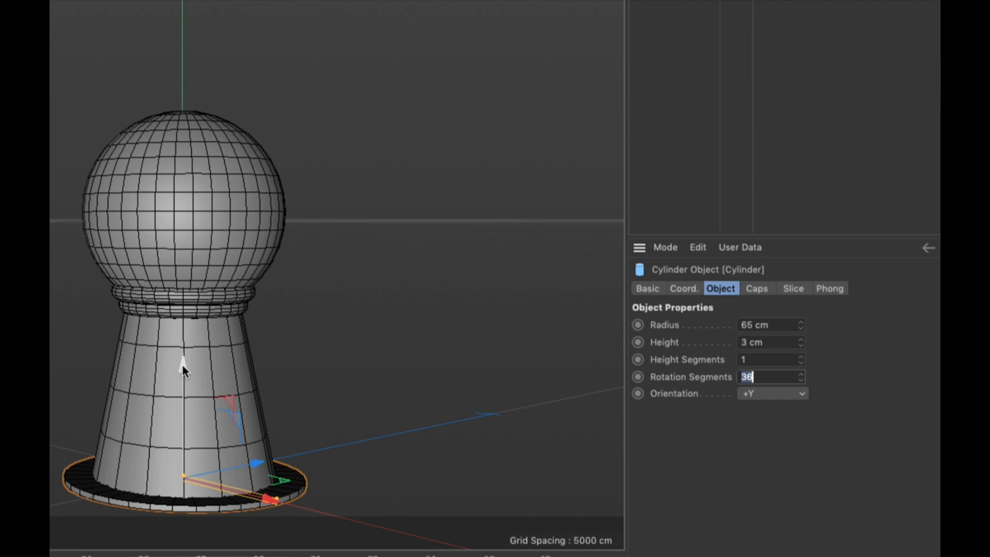
Step: Raise the flat cylinder straight up to the sphere's middle, to a Y position of about 144 cm, and check its placement
drag(182, 364, 209, 100)
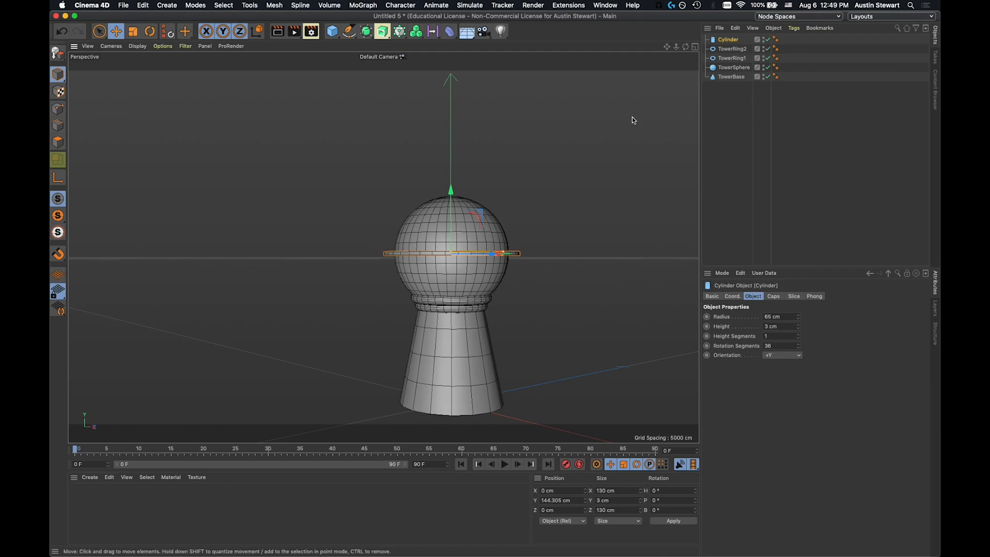
key(h)
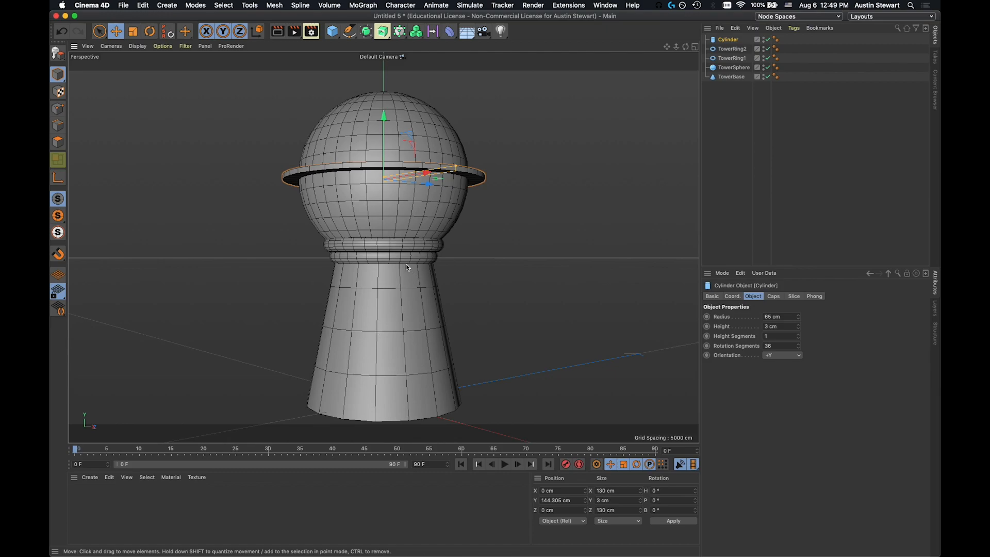
key(o)
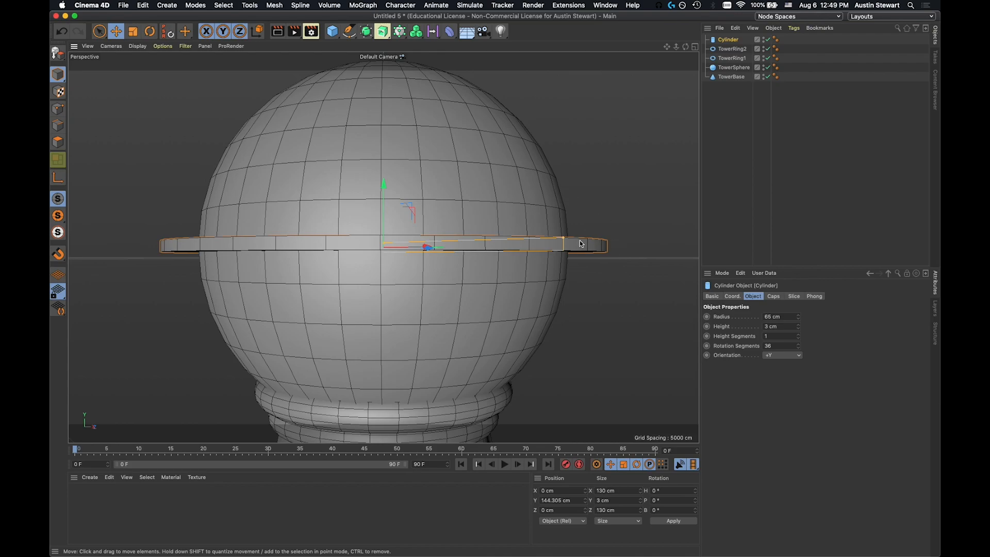
key(h)
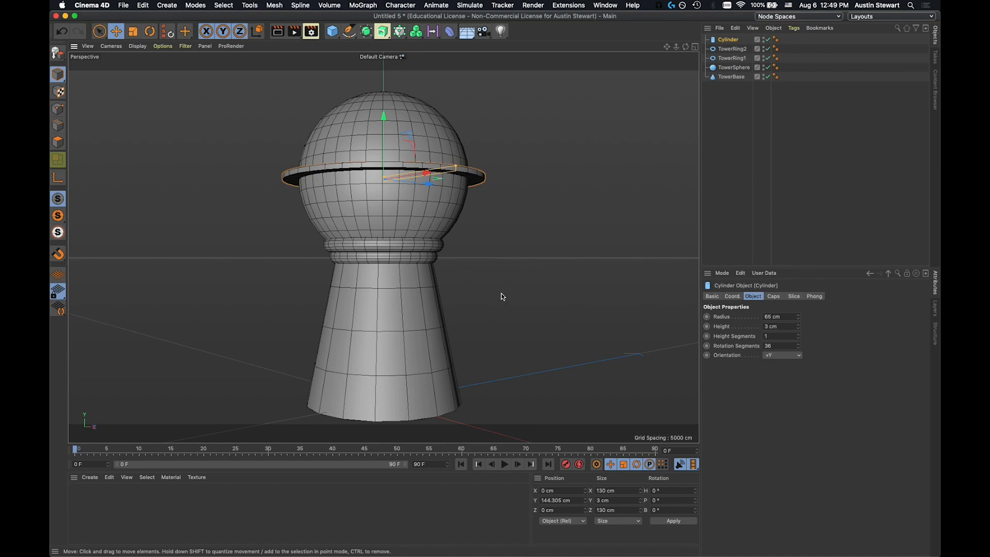
key(o)
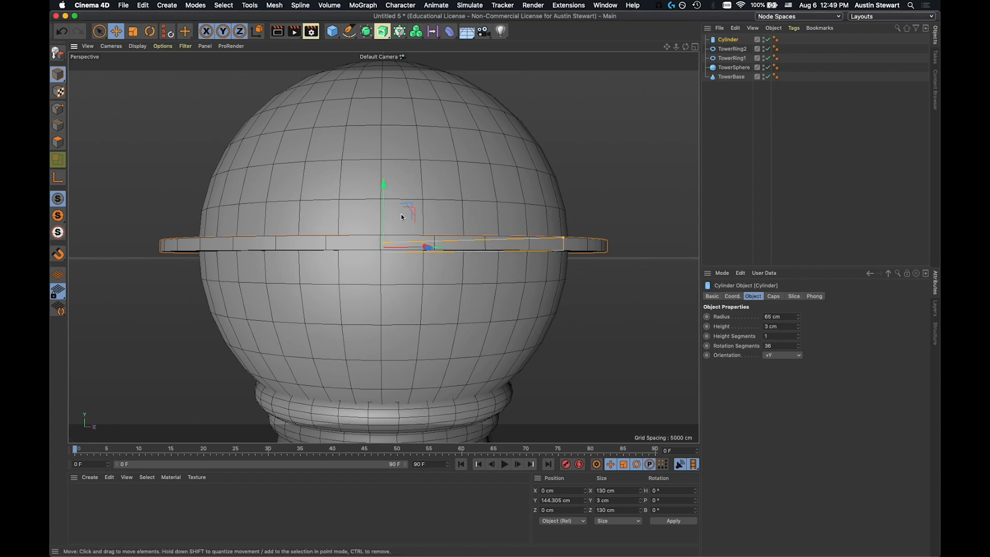
Step: Rename the flat cylinder around the sphere as Deck and clear the selection
double_click(727, 40)
text(Deck)
click(738, 114)
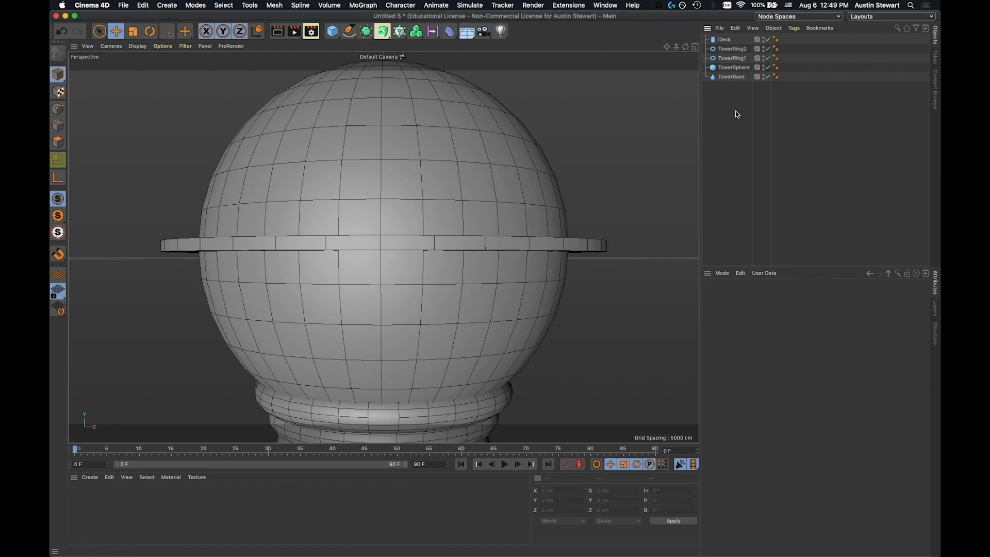
Step: Add a thin torus with a pipe radius of 1 cm and a ring radius of 63 cm, slightly smaller than the deck
alt+drag(378, 181, 390, 223)
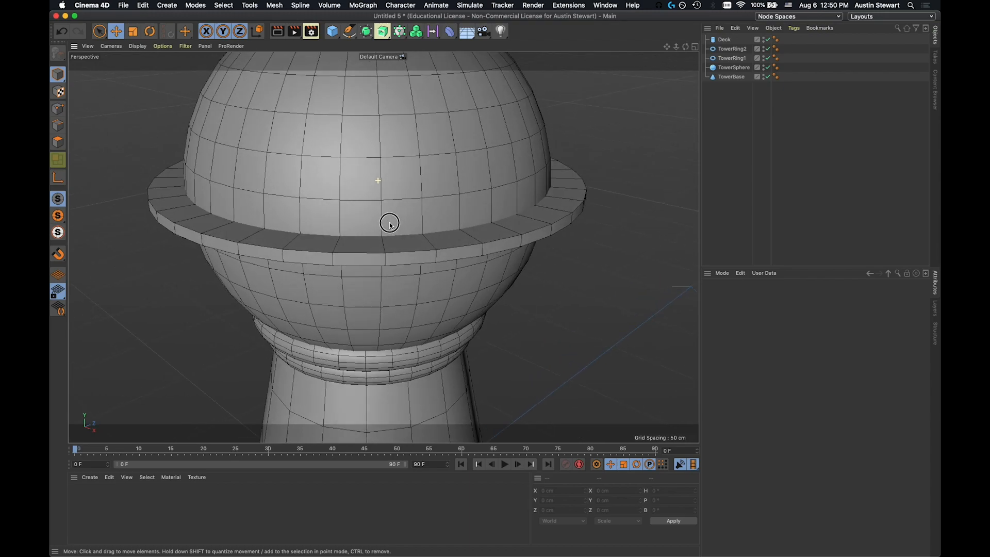
alt+drag(390, 223, 390, 225)
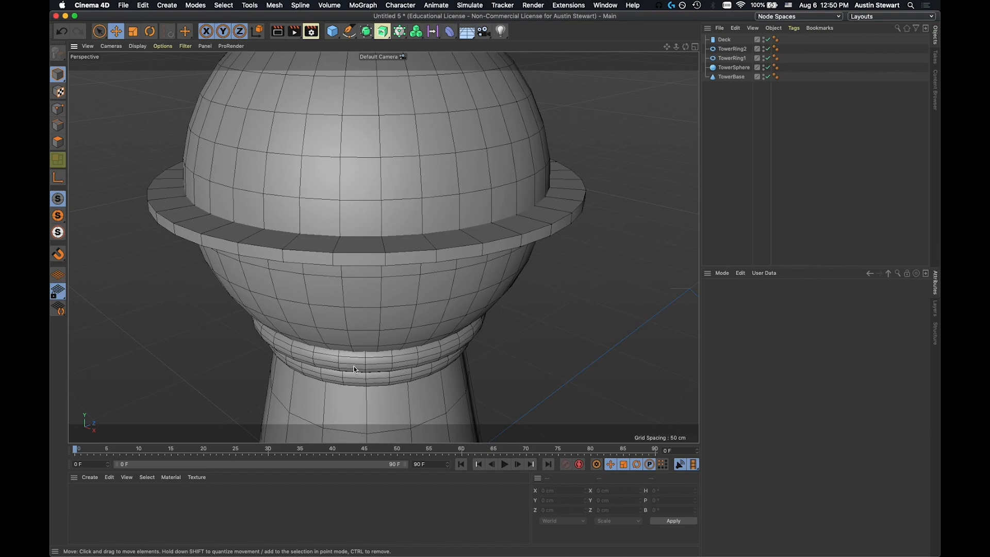
drag(333, 32, 365, 77)
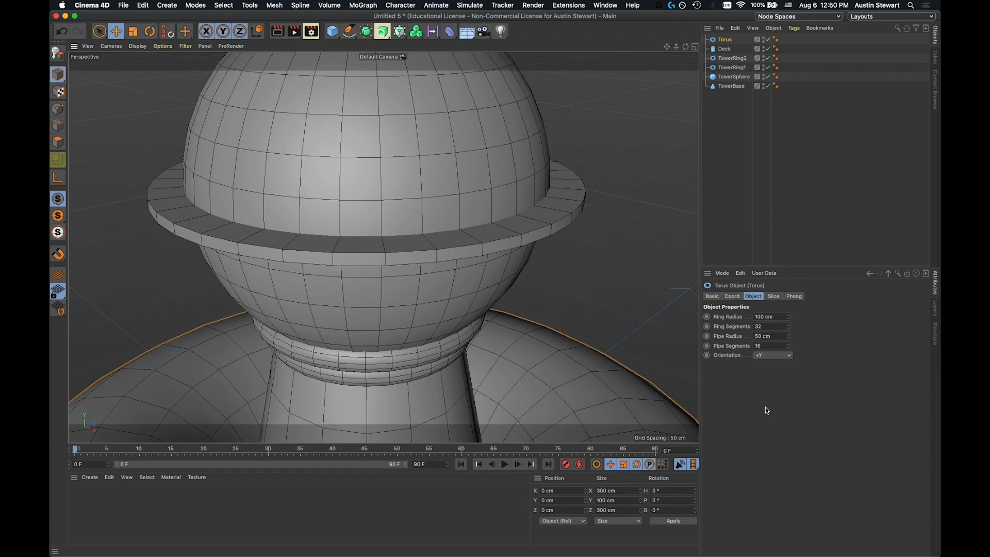
click(771, 336)
text(1)
key(Tab)
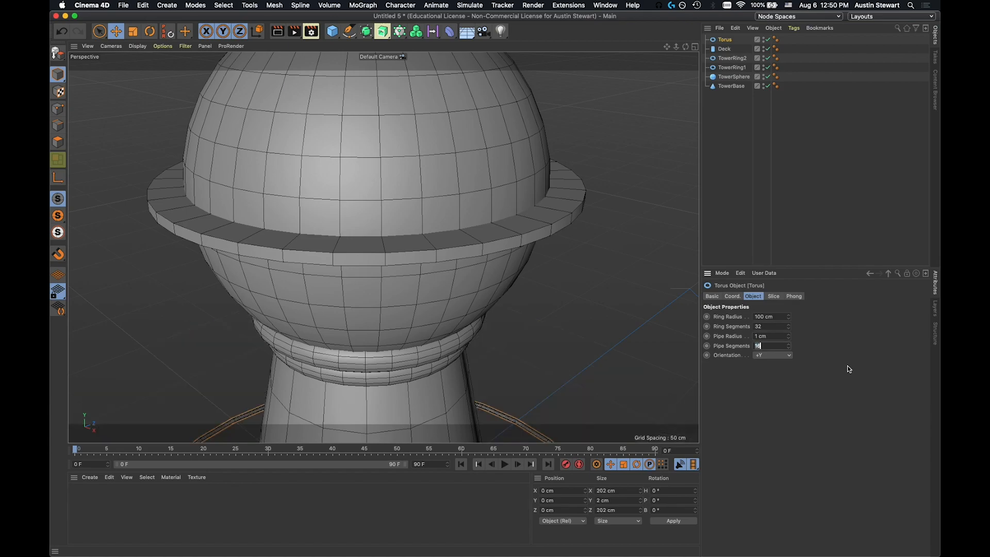
click(776, 316)
text(63)
key(Tab)
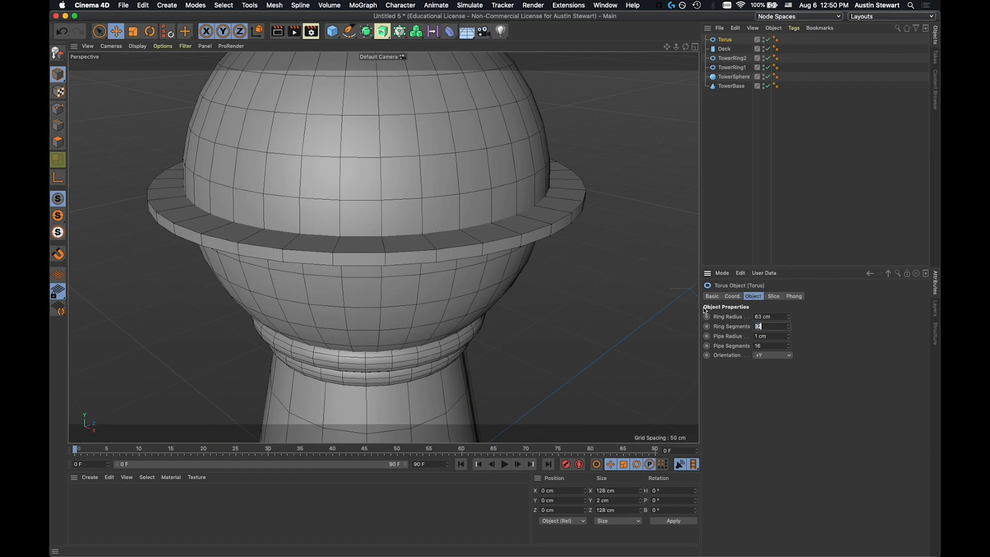
scroll(409, 316, down, 3)
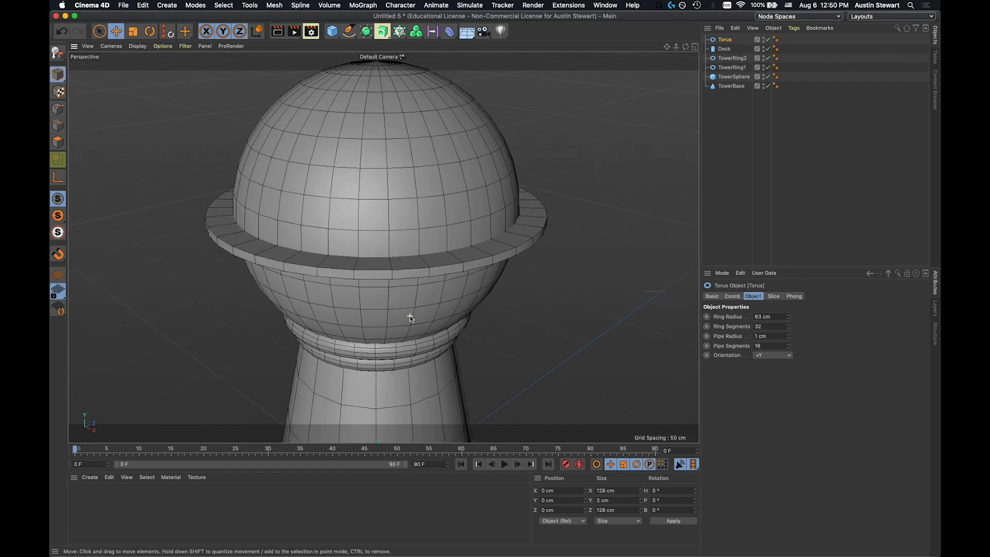
Step: Raise the torus straight up to just above the deck around the sphere, to a Y position of about 150 cm
scroll(408, 318, down, 2)
alt+middle_drag(399, 334, 397, 319)
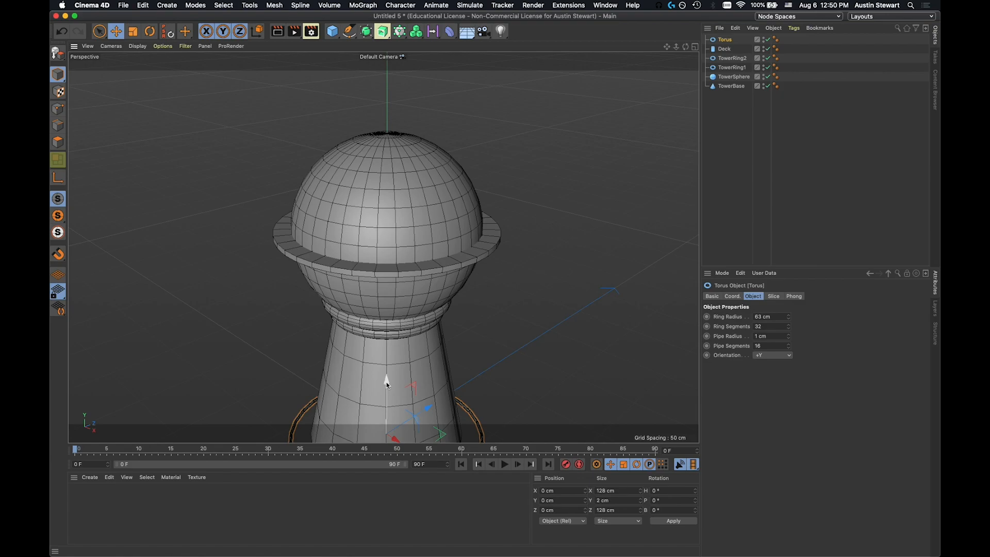
drag(387, 384, 389, 158)
alt+drag(383, 225, 381, 184)
scroll(368, 247, up, 5)
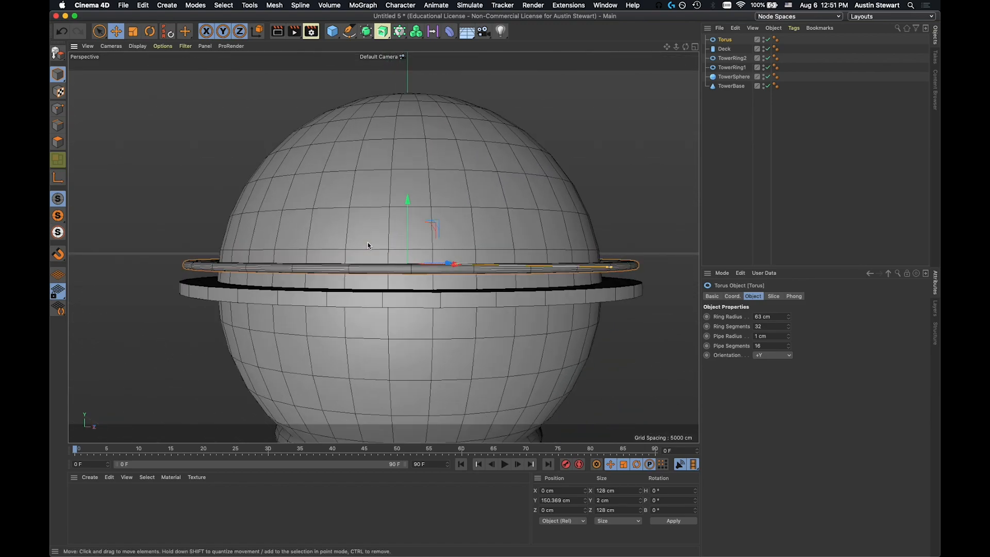
Step: Try 36 pipe segments and 16 ring segments on the torus above the deck
alt+drag(369, 246, 380, 342)
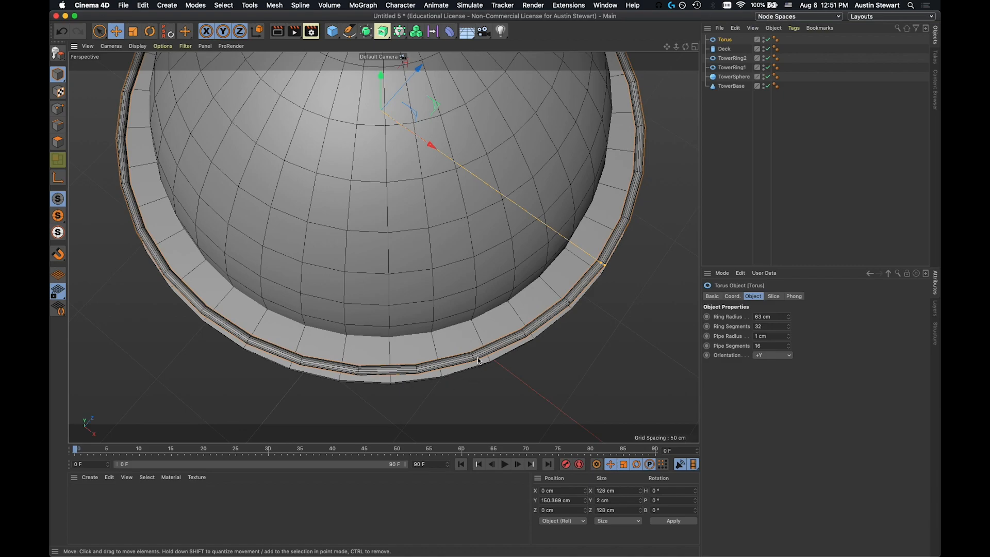
click(768, 345)
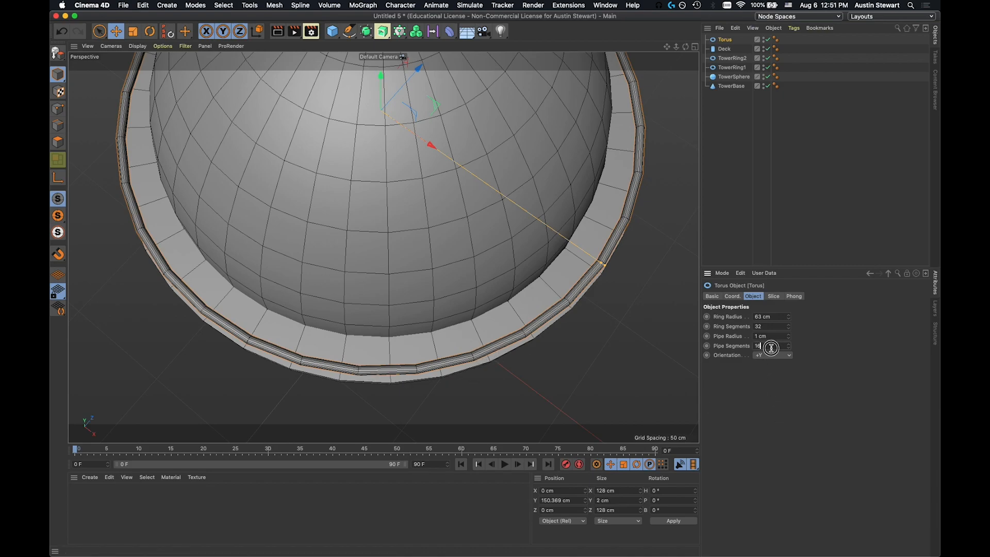
text(36)
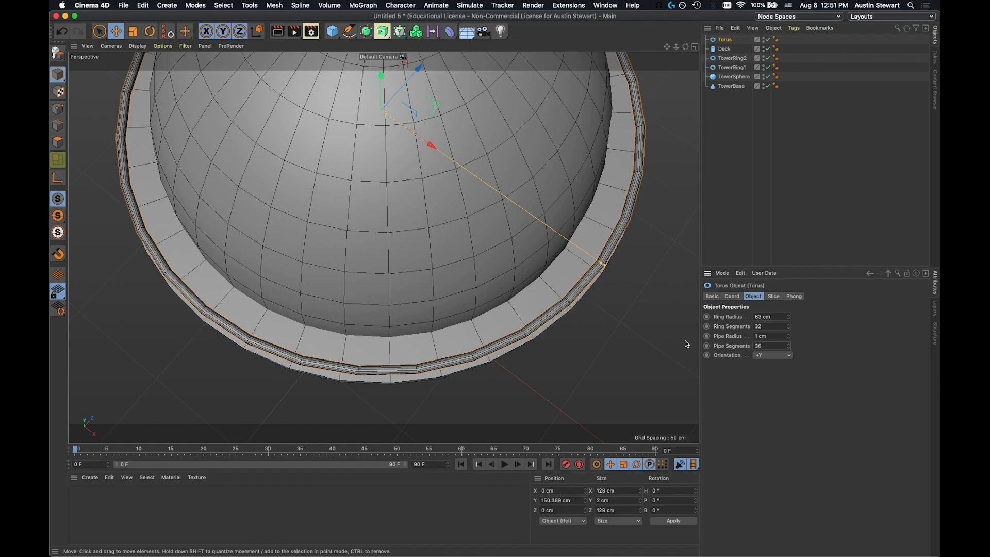
key(Return)
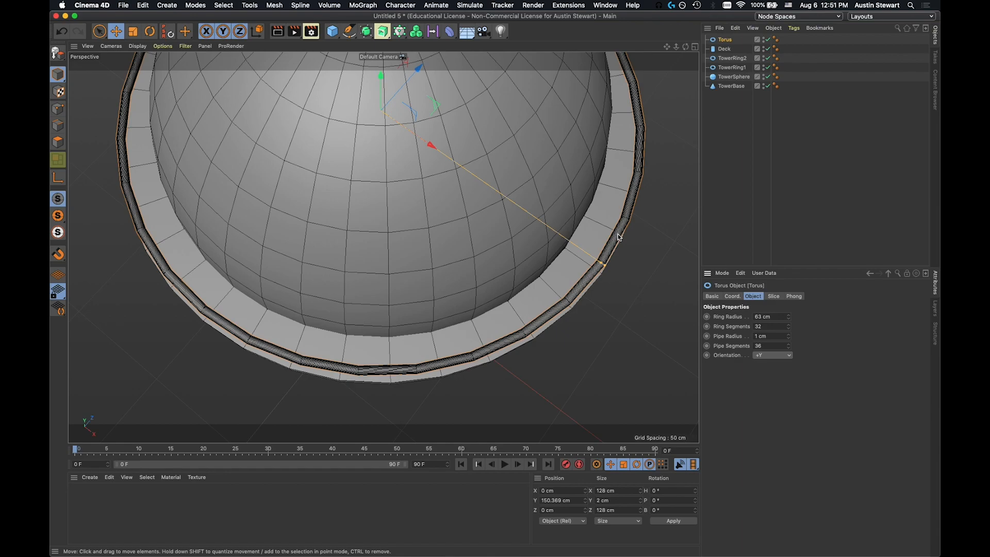
click(757, 326)
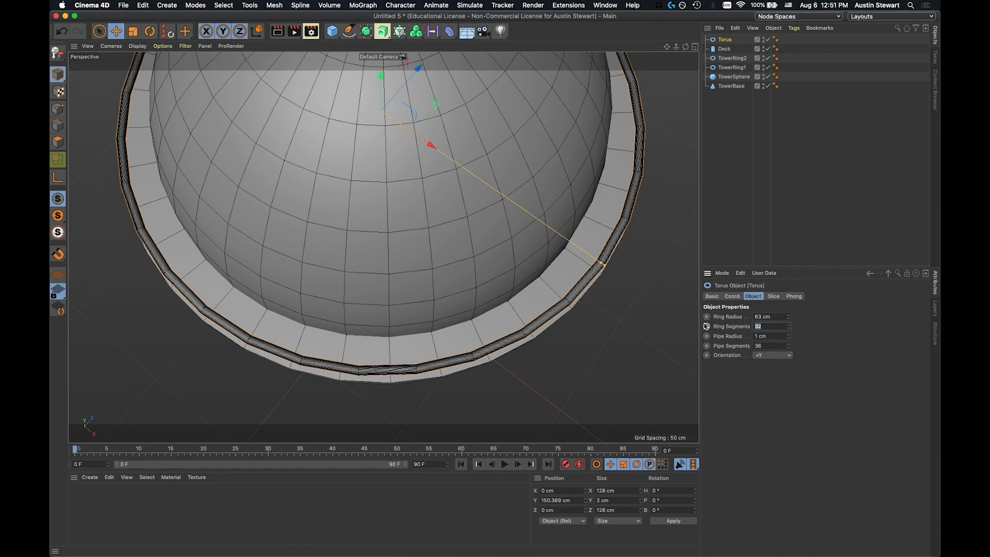
text(16)
key(Tab)
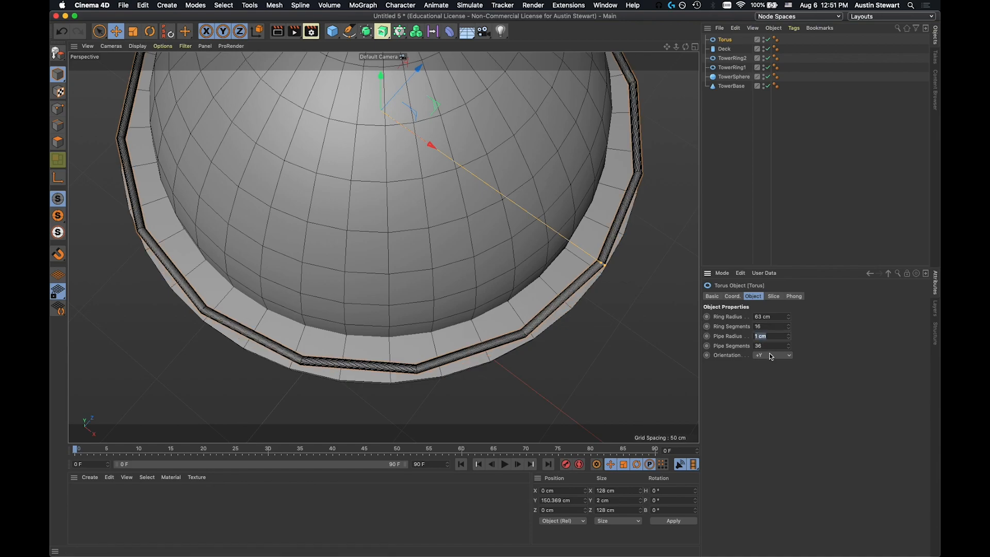
Step: Set the torus to 36 ring segments and 16 pipe segments, and check it against the deck from the side
click(765, 326)
key(Tab)
key(Tab)
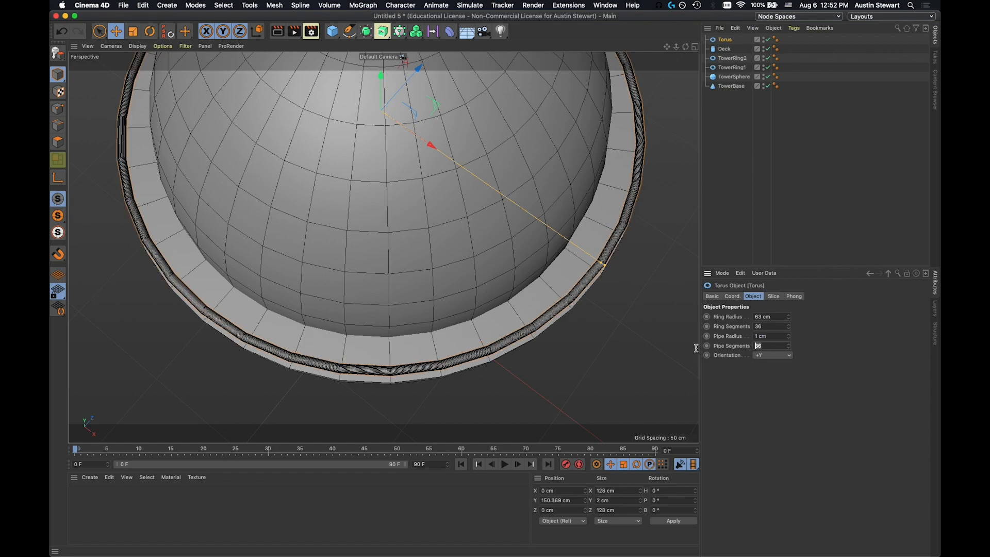
text(16)
key(Tab)
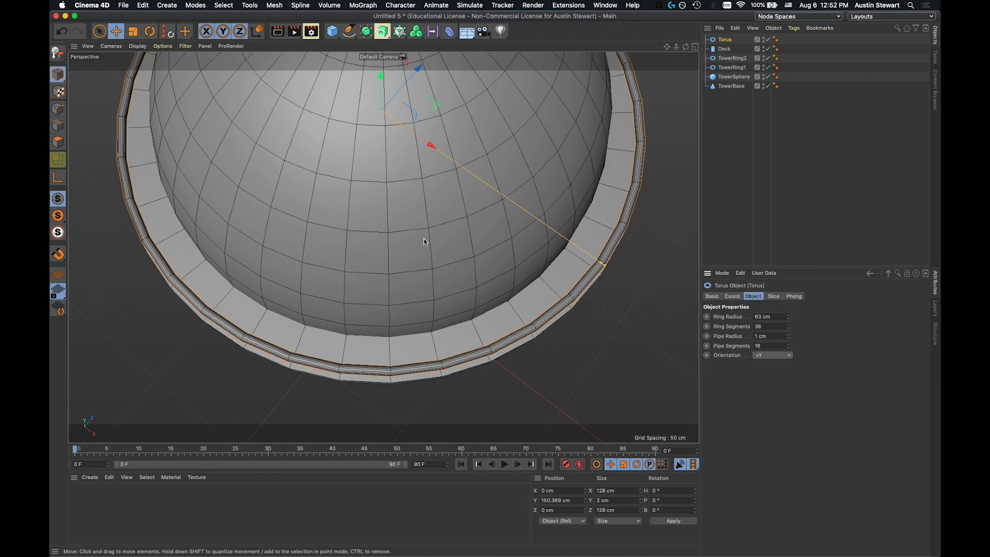
alt+drag(427, 256, 427, 184)
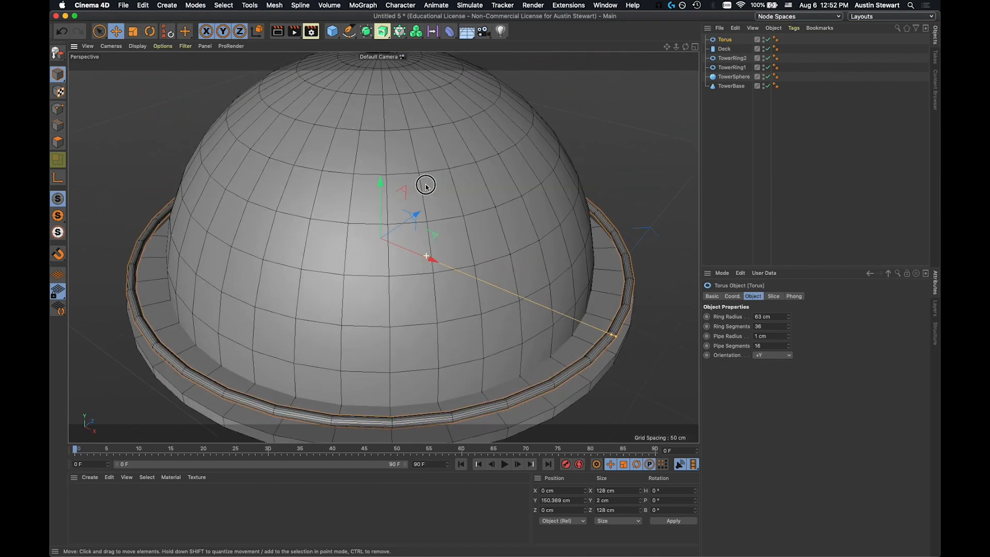
alt+drag(412, 320, 412, 201)
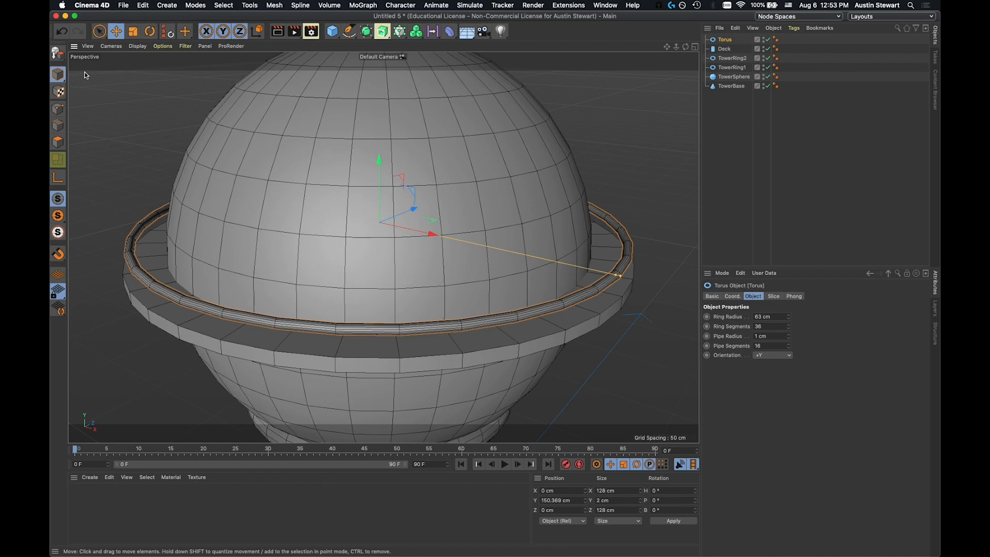
Step: Save the project as Tower.c4d in the 308VideoTutorials folder
click(123, 5)
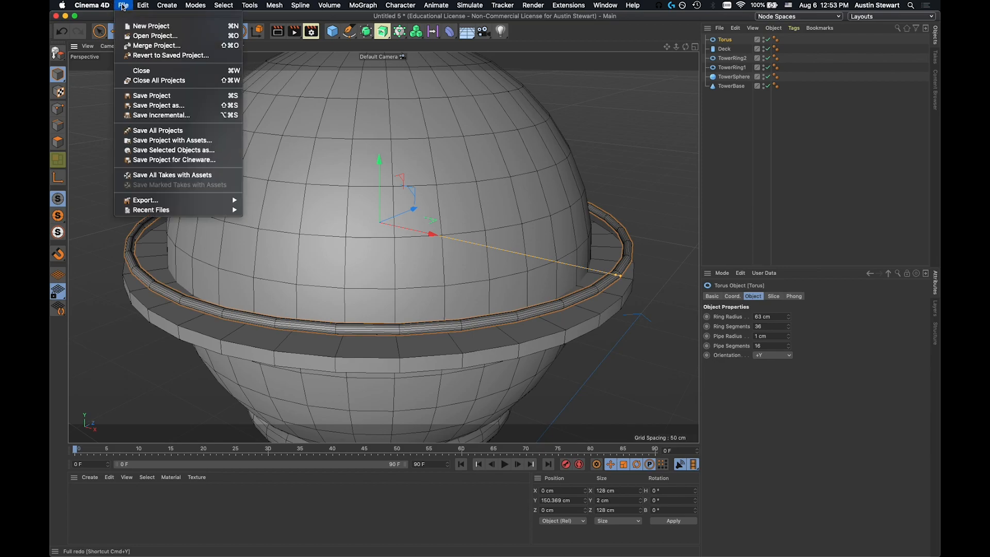
click(145, 102)
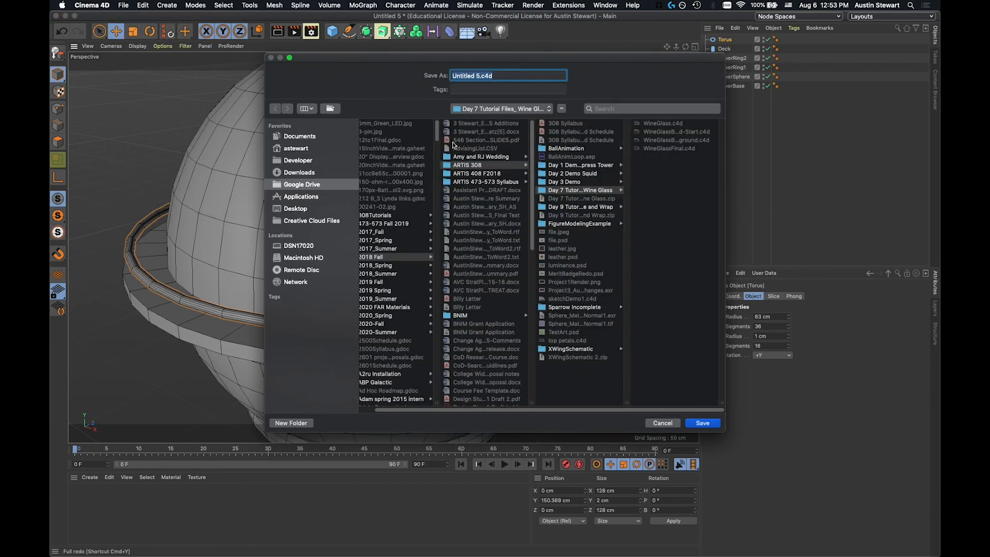
click(493, 111)
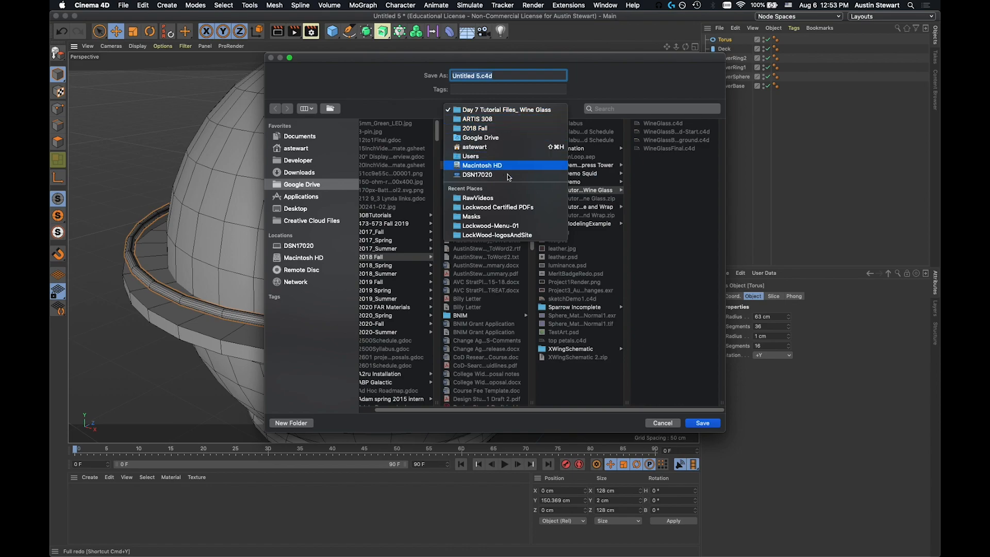
click(507, 201)
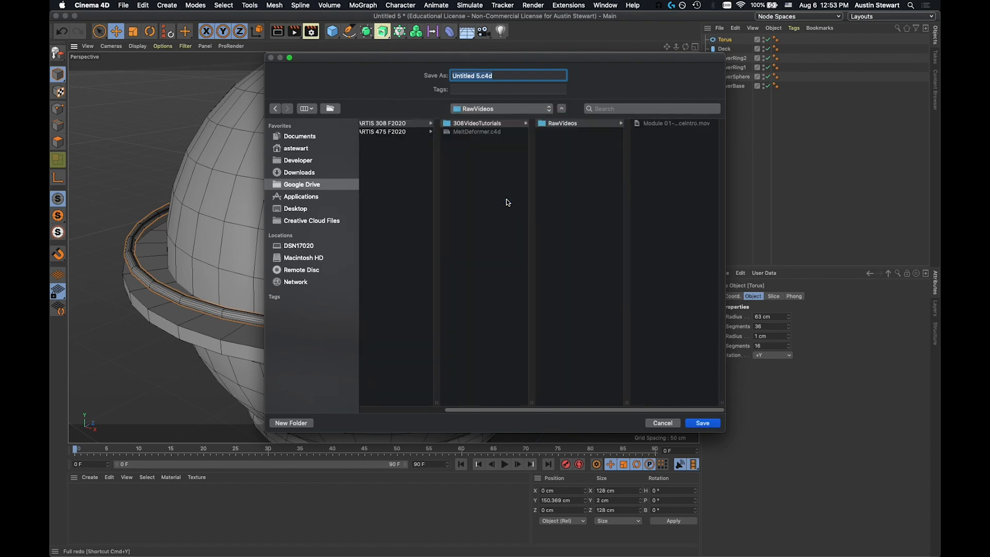
click(472, 124)
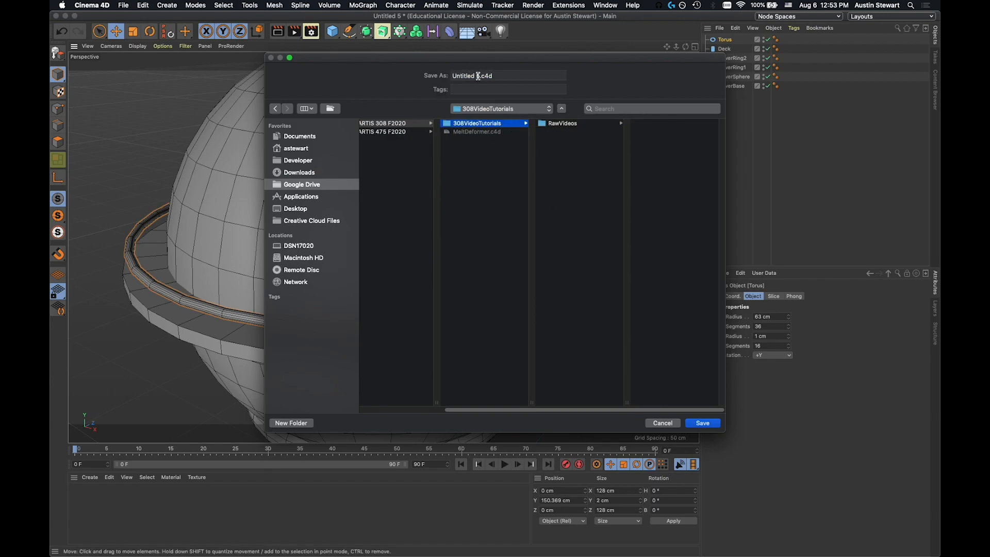
drag(480, 73, 417, 76)
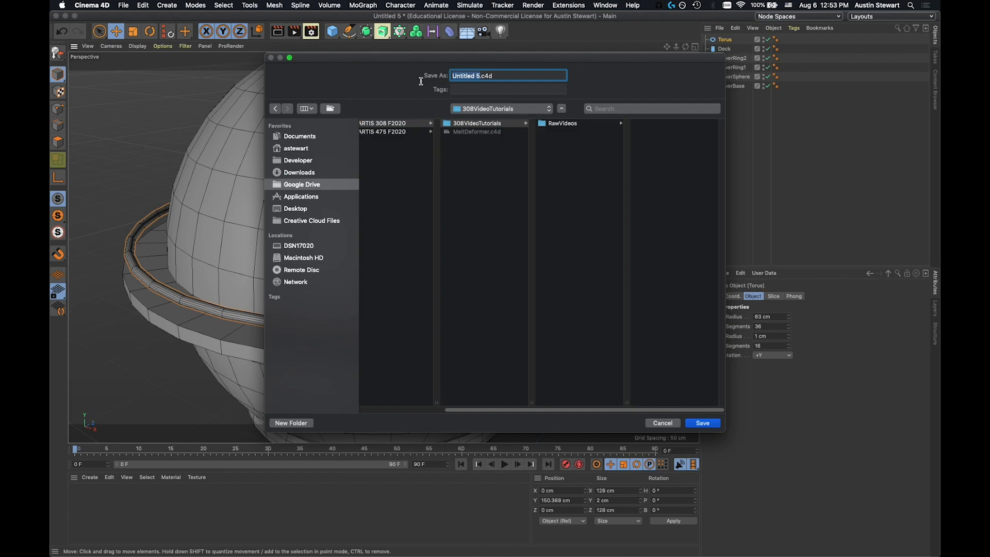
text(Tower)
click(701, 424)
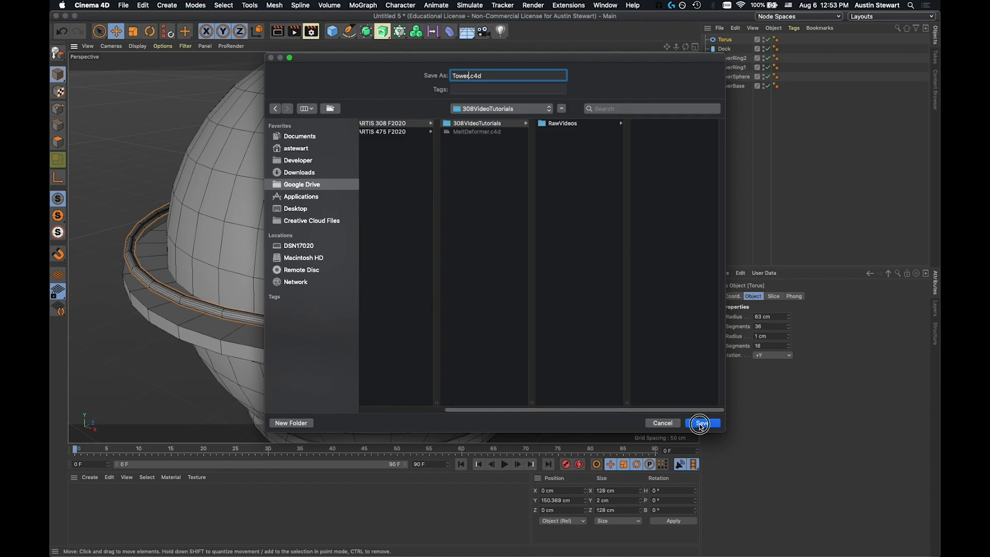